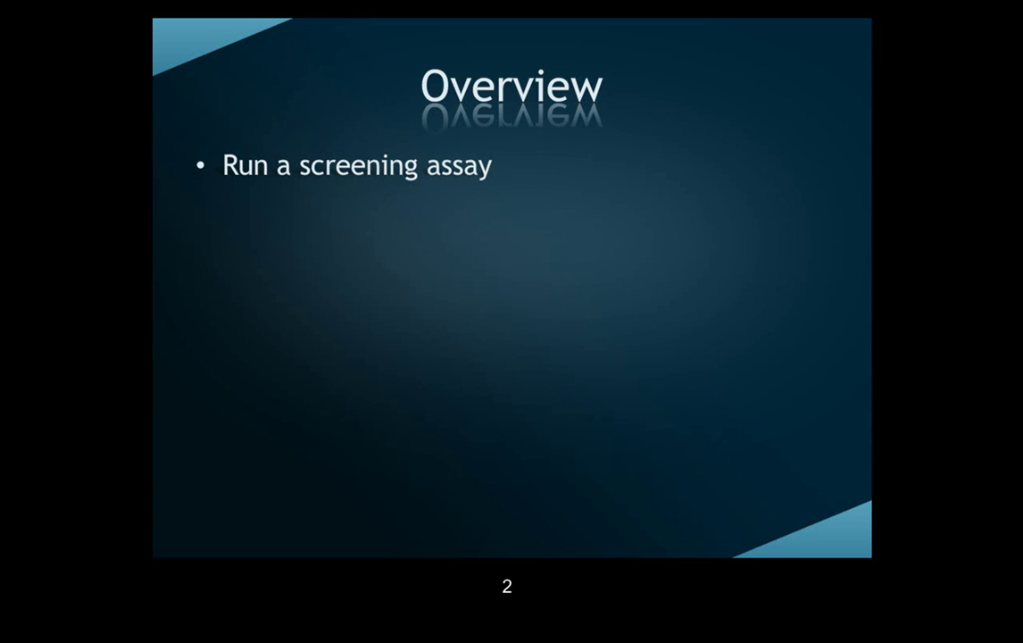
Step: Advance the slideshow past the Overview bullets and Benefits slide to the Morphit demo slide
key(Right)
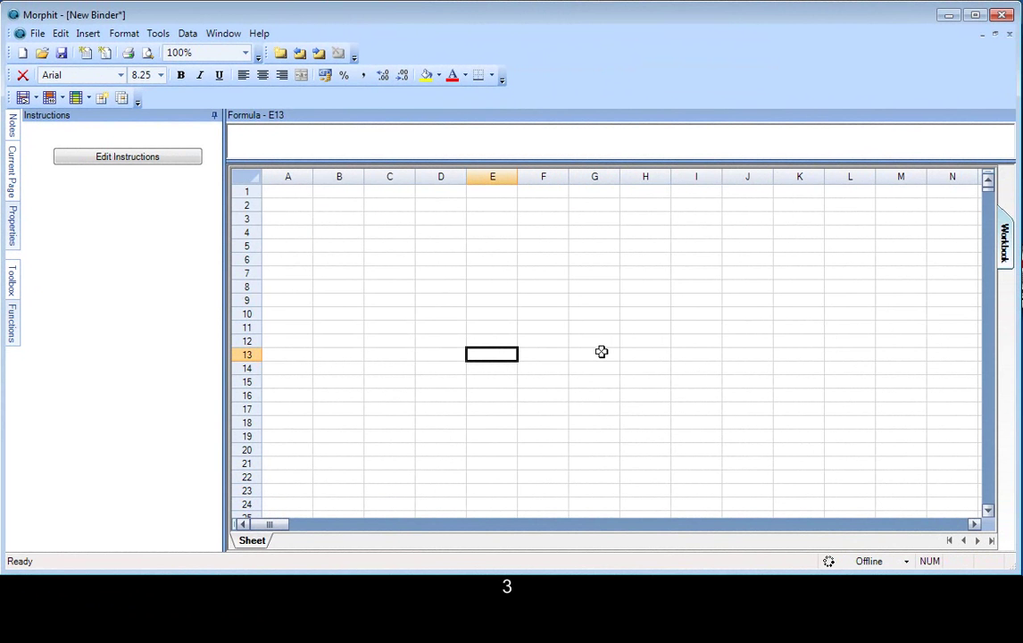
Step: Start a new binder from the Biology template Radioligand Binding v2
click(602, 352)
click(49, 44)
click(93, 106)
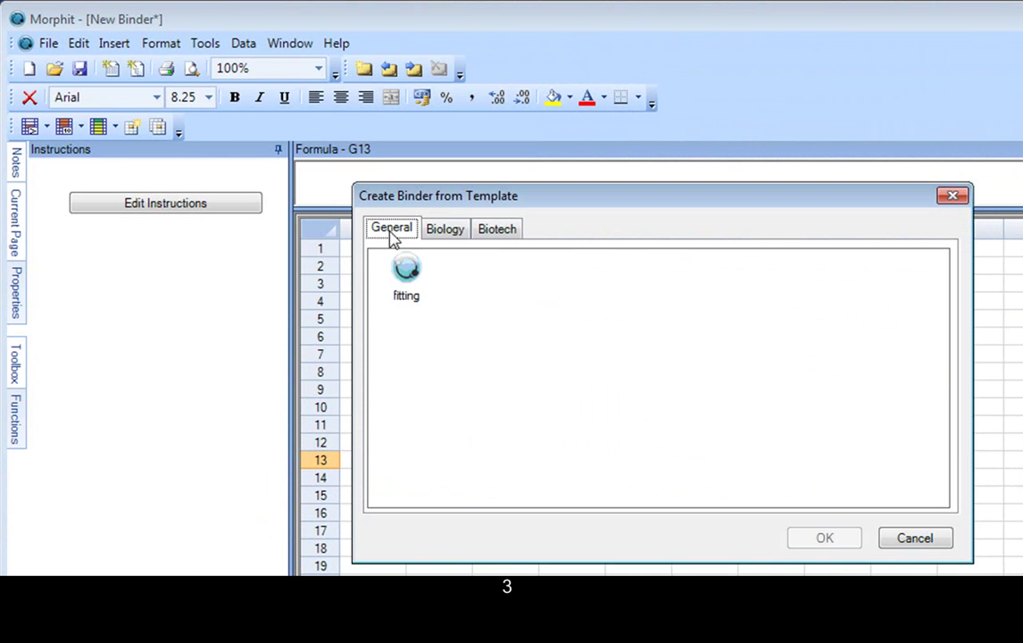
click(444, 232)
click(565, 286)
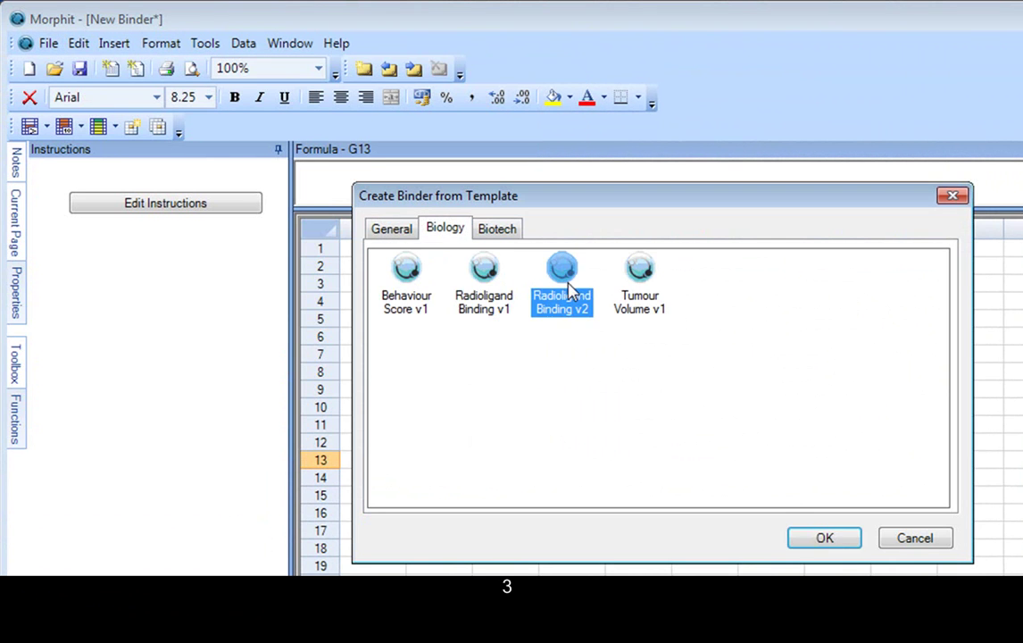
click(837, 542)
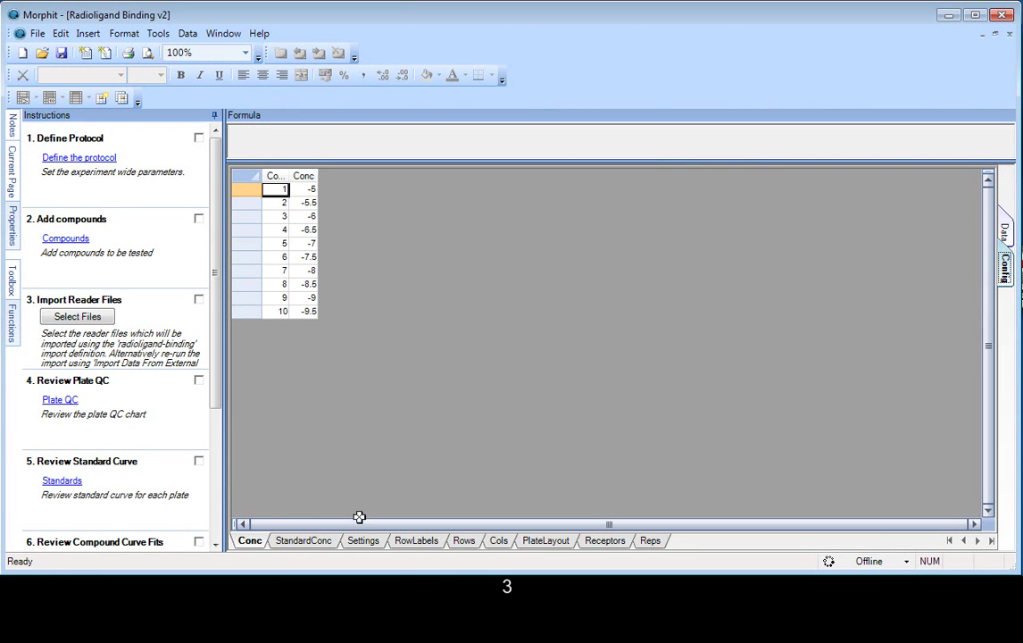
Step: Look over the StandardConc, Settings, RowLabels and Rows configuration sheets, then return to the data sheets
click(312, 540)
click(361, 541)
click(412, 540)
click(463, 541)
click(1005, 232)
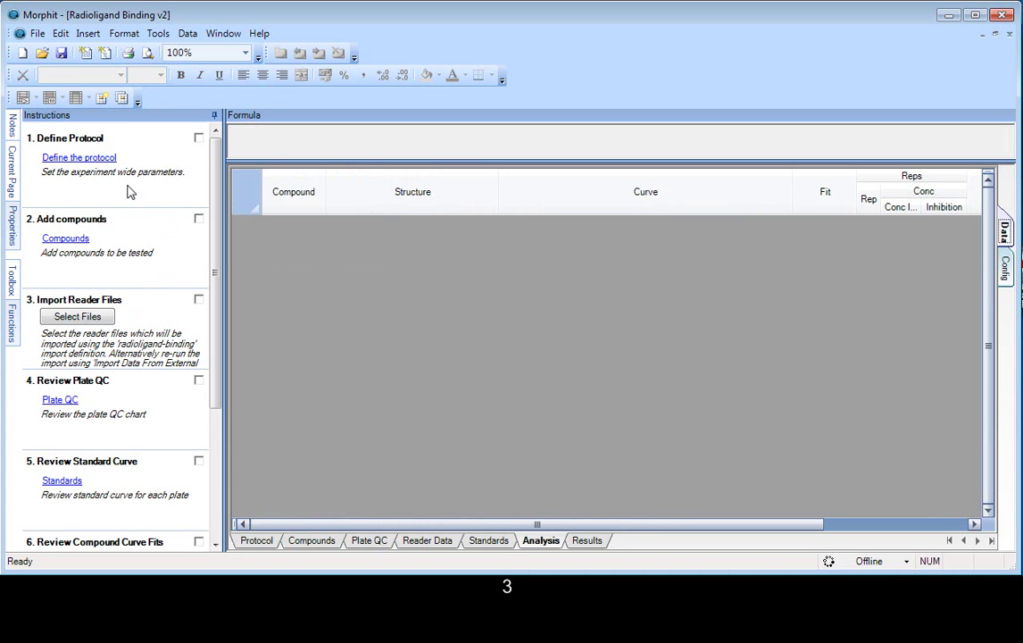
Step: Enter Experiment ID EXPT12456, Notebook ID LNB0012, the experimenter's name and receptor 5HT2A
click(101, 160)
click(390, 233)
text(EXP)
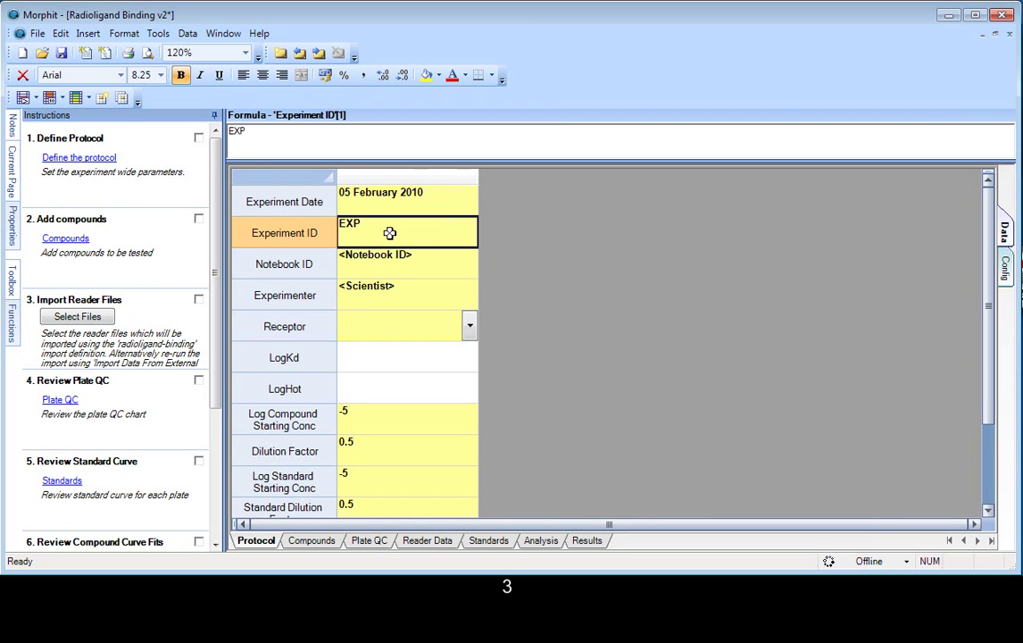
text(T12456)
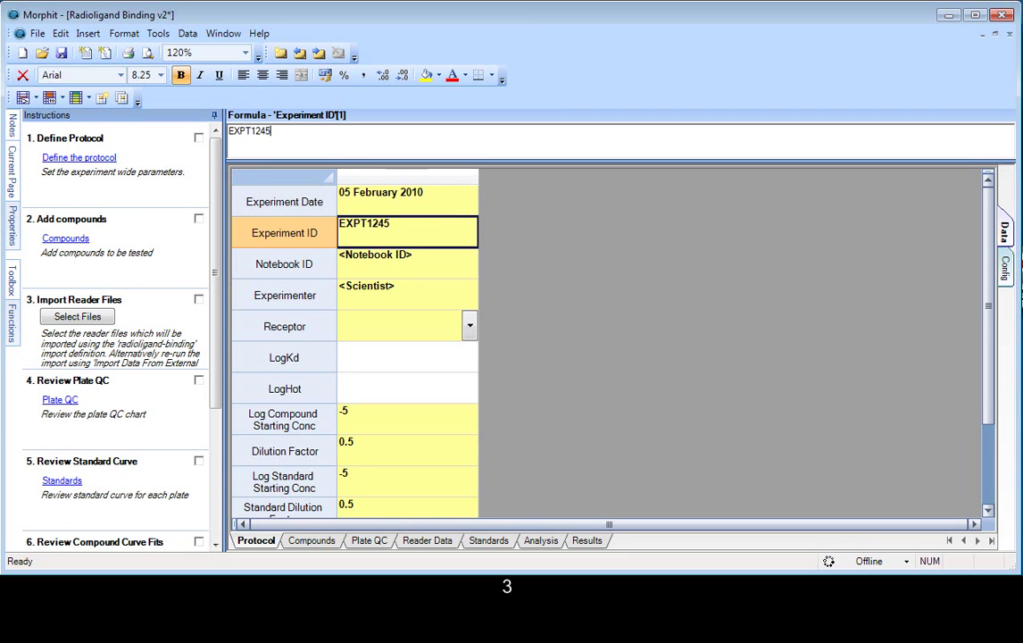
click(400, 264)
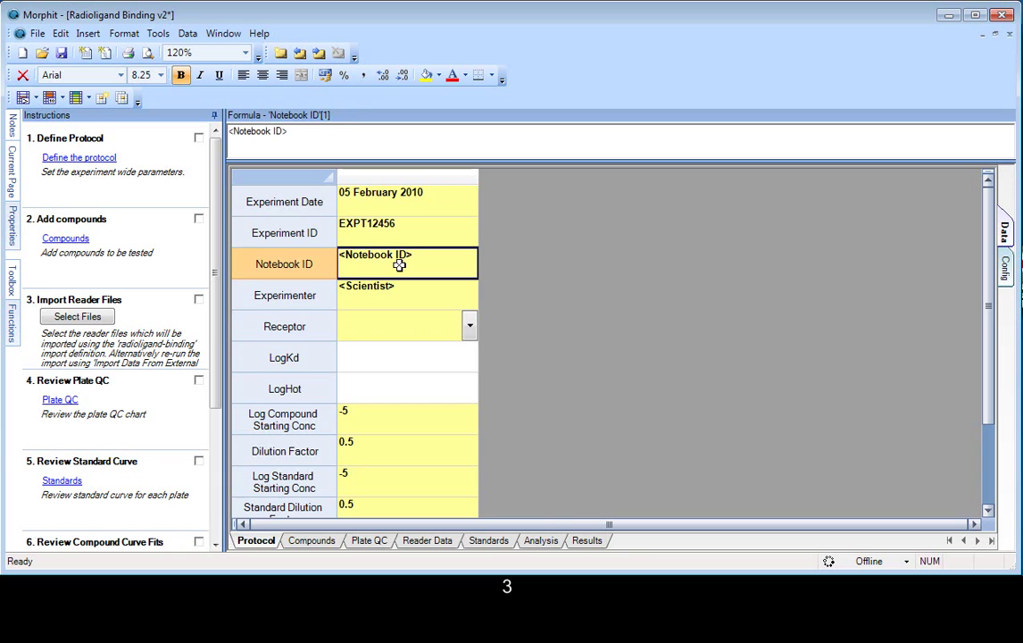
text(LNB)
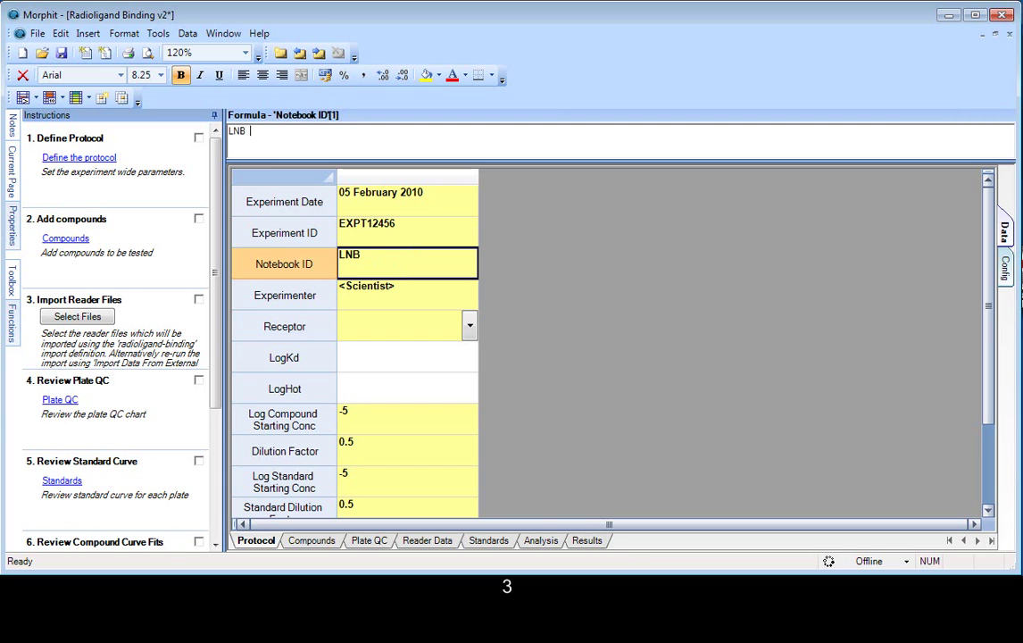
text(0012)
click(393, 295)
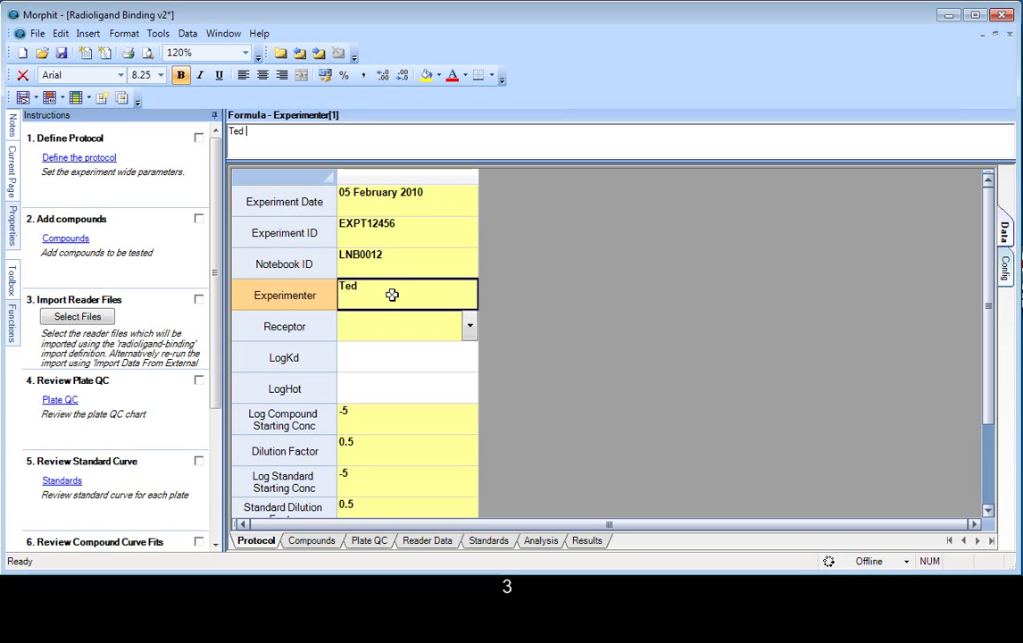
click(470, 326)
click(422, 361)
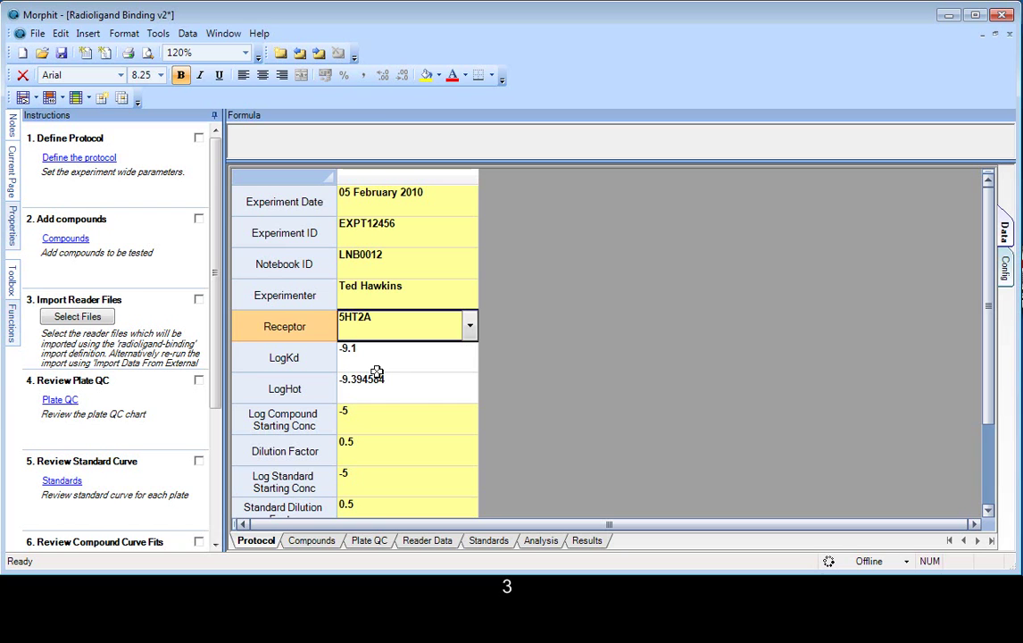
Step: Set Log Standard Starting Conc to -7 and tick the Define Protocol step as done
click(399, 481)
key(BackSpace)
text(-7)
key(Return)
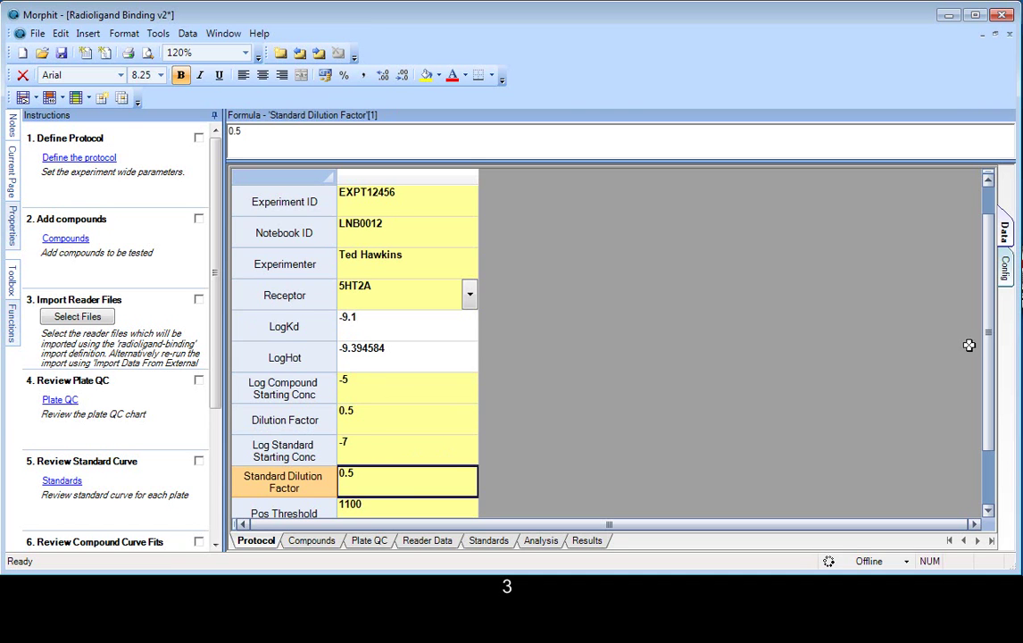
scroll(993, 357, up, 1)
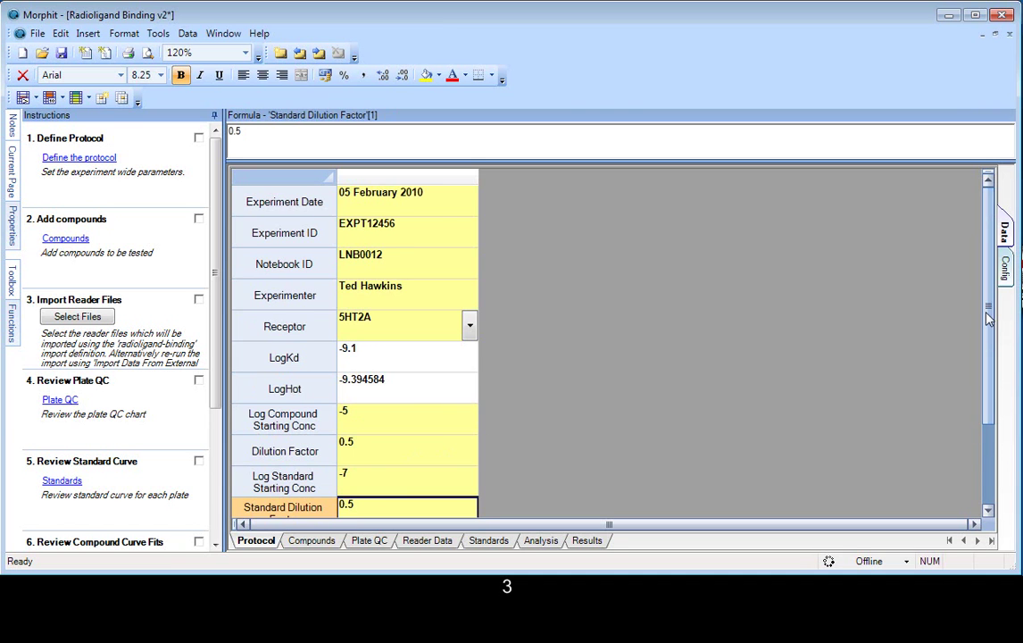
click(199, 139)
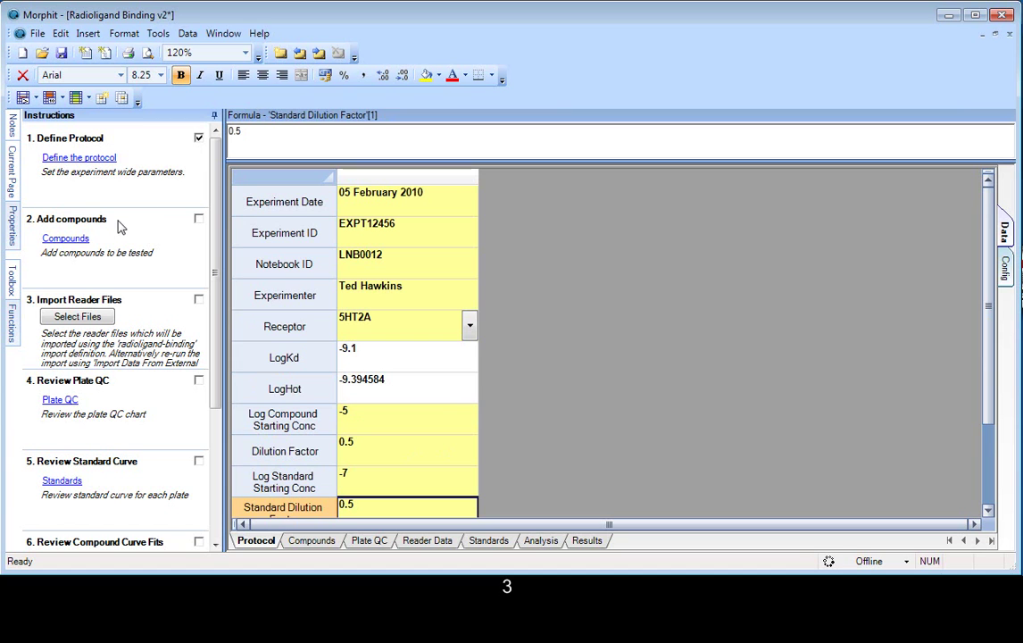
Step: On the Compounds sheet, start a Data > Import Data From A Text File import
click(63, 241)
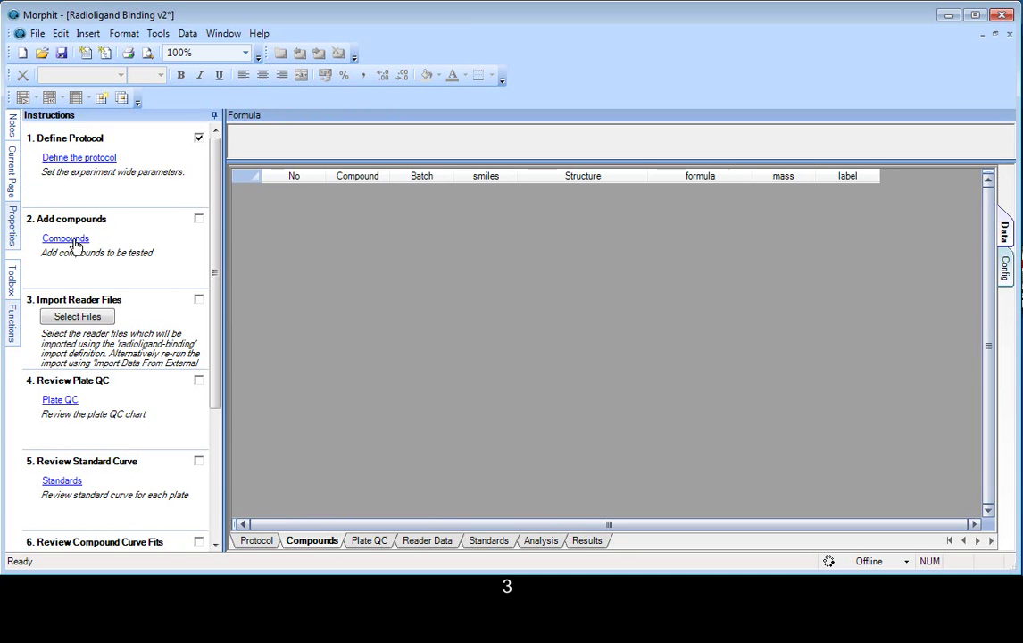
click(185, 38)
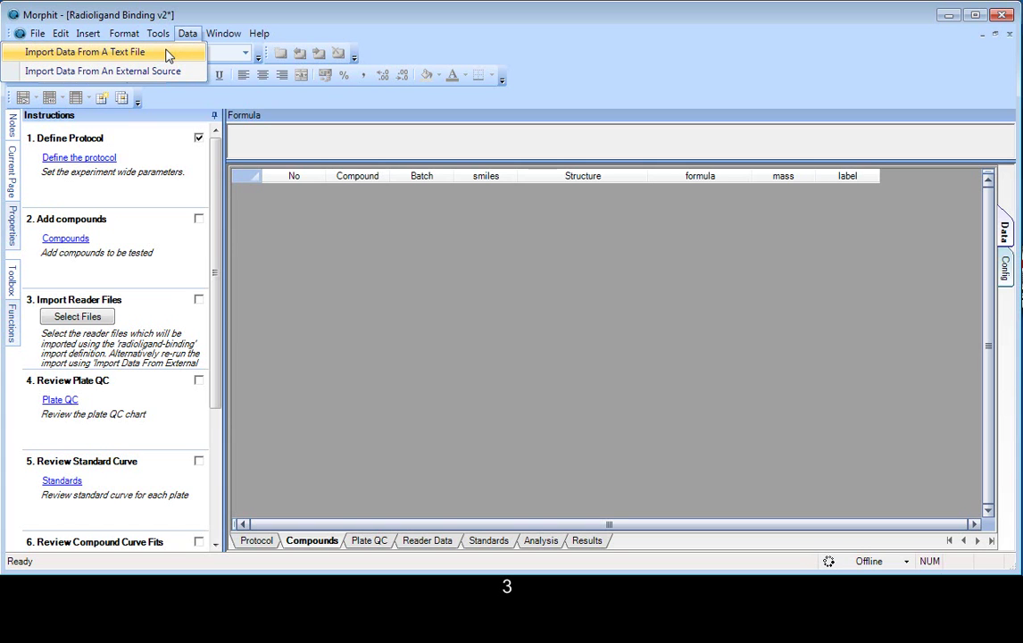
click(169, 57)
click(578, 456)
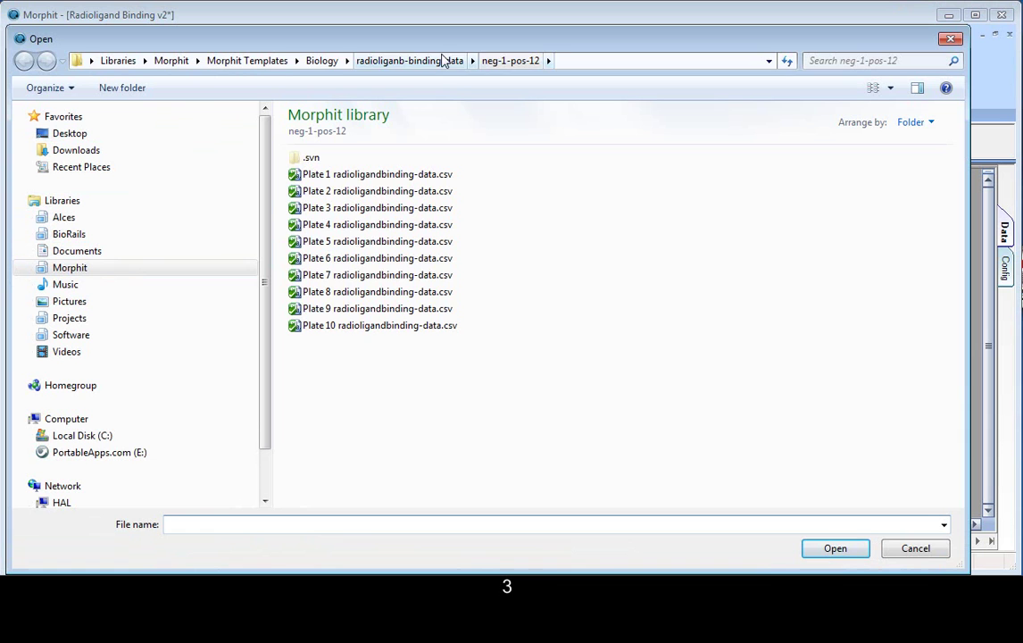
Step: Preview compounds-radioligandbinding.txt from the Biology folder in Notepad, then open it for import
click(333, 61)
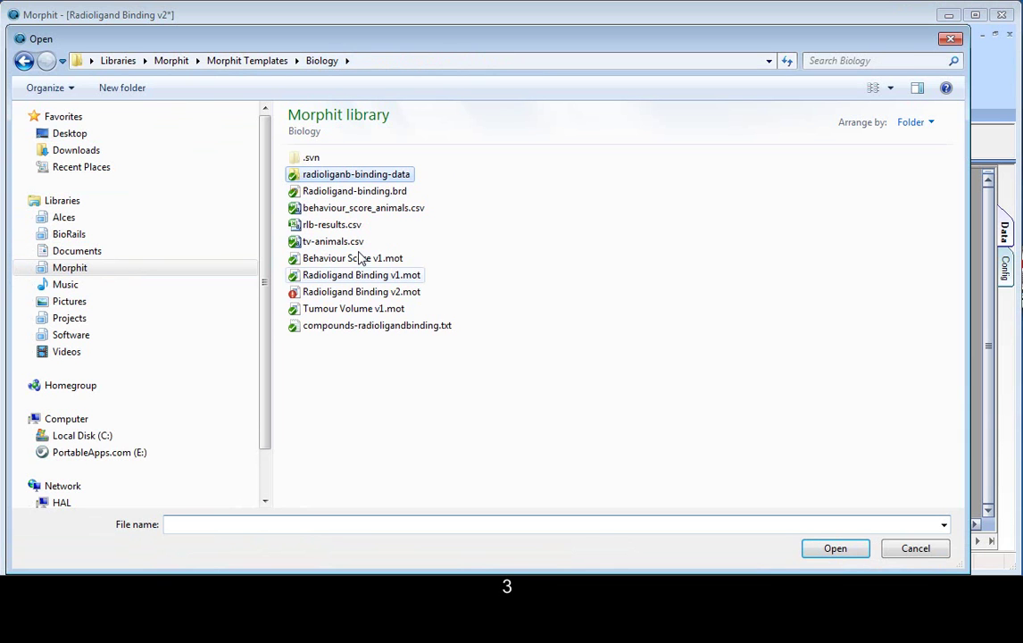
click(372, 325)
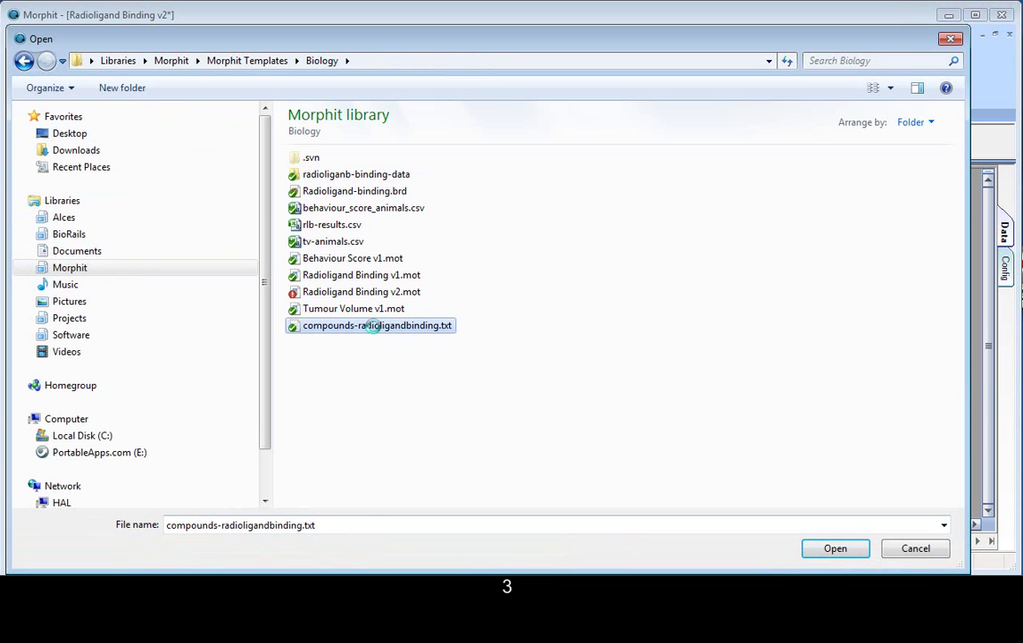
right_click(372, 326)
click(265, 361)
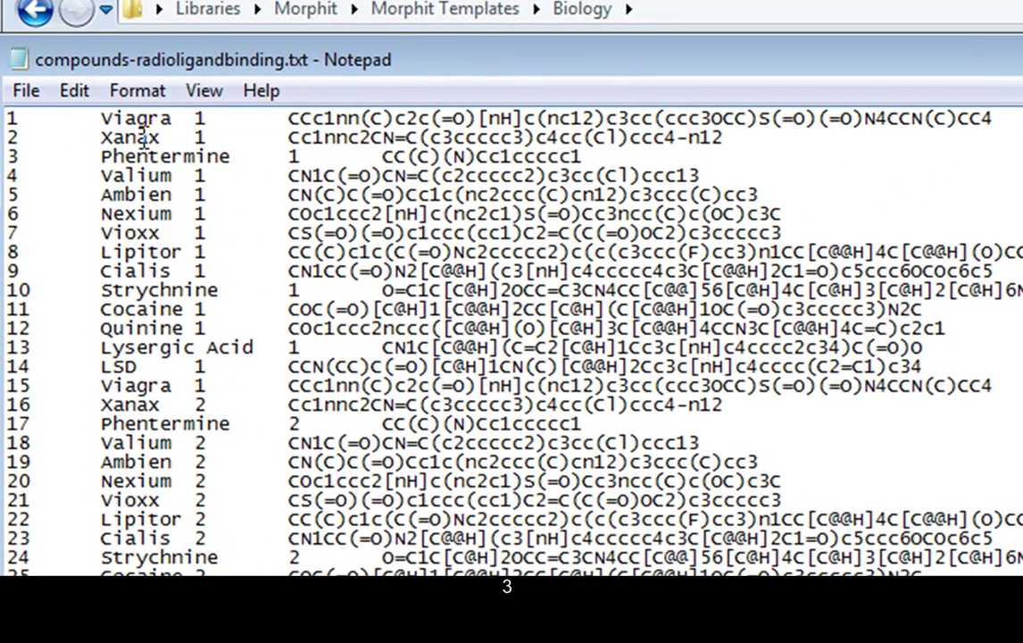
drag(287, 119, 1018, 128)
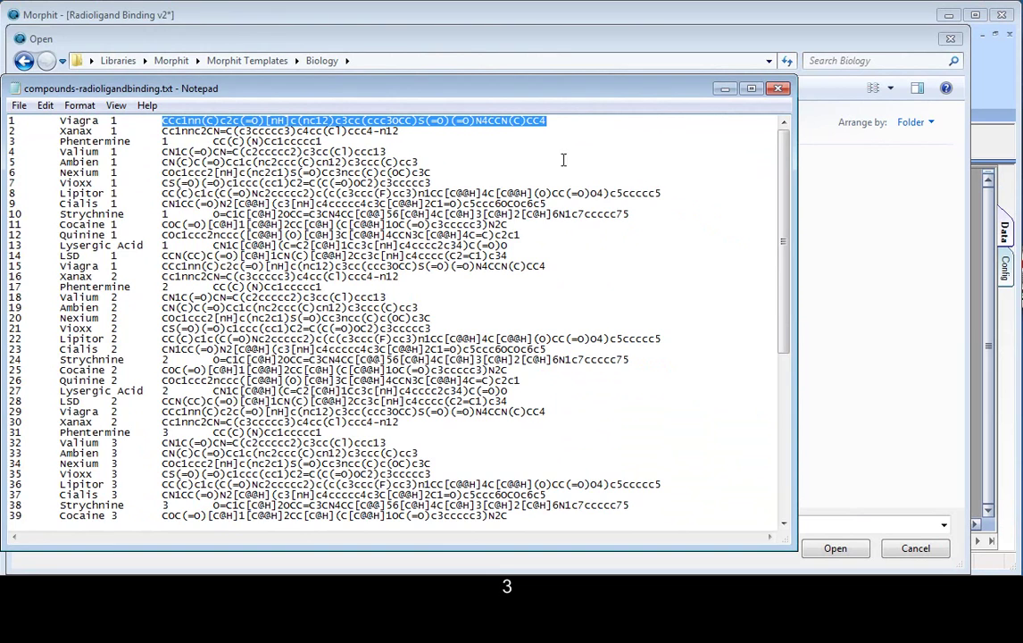
click(778, 88)
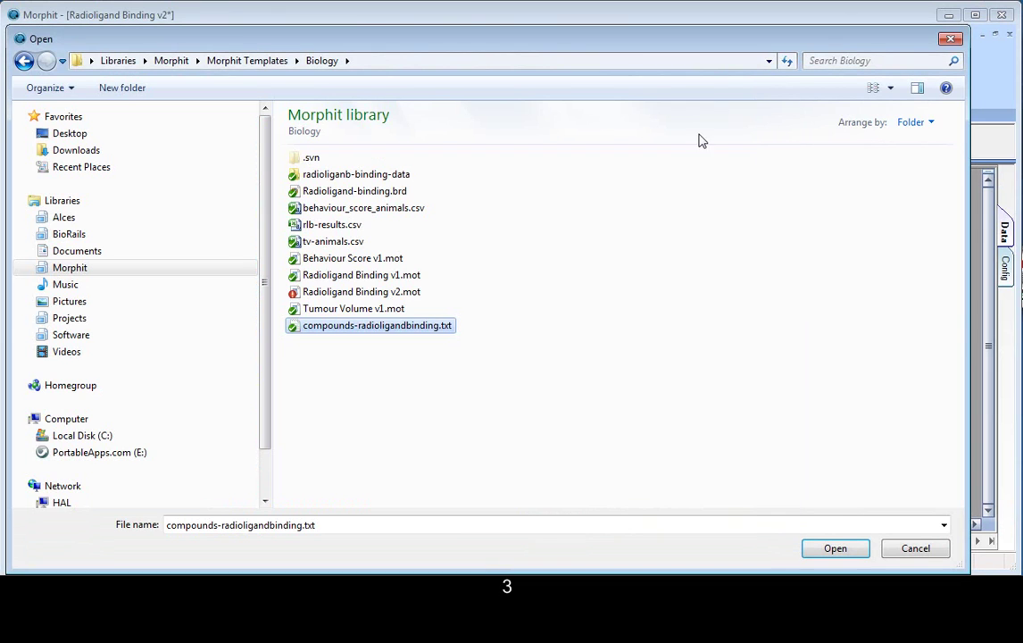
double_click(375, 325)
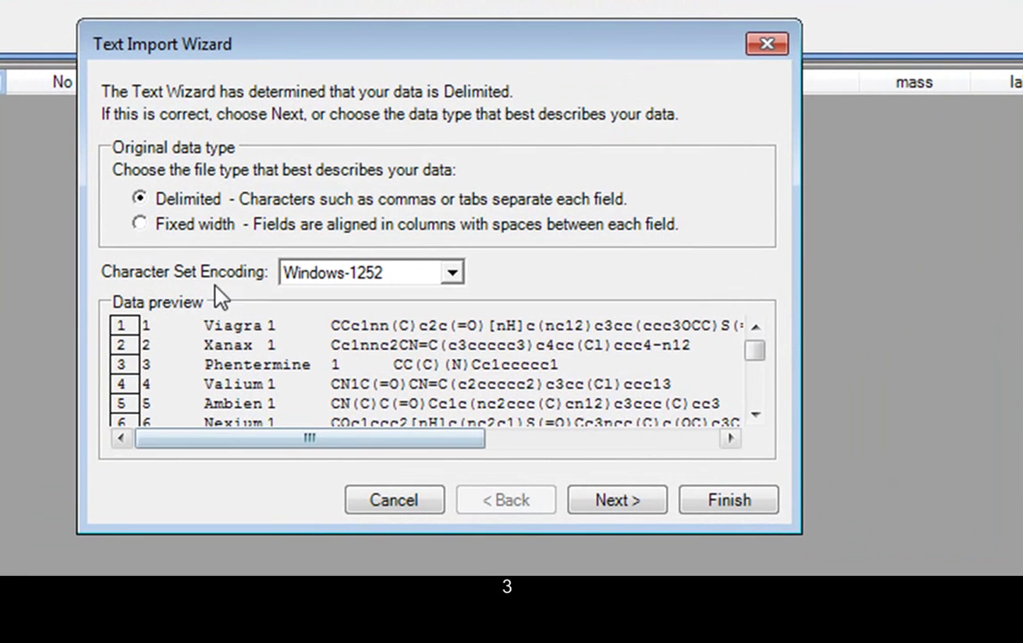
Step: Import the compound list as tab-delimited, mapping columns to No, Compound, Batch and smiles
click(616, 504)
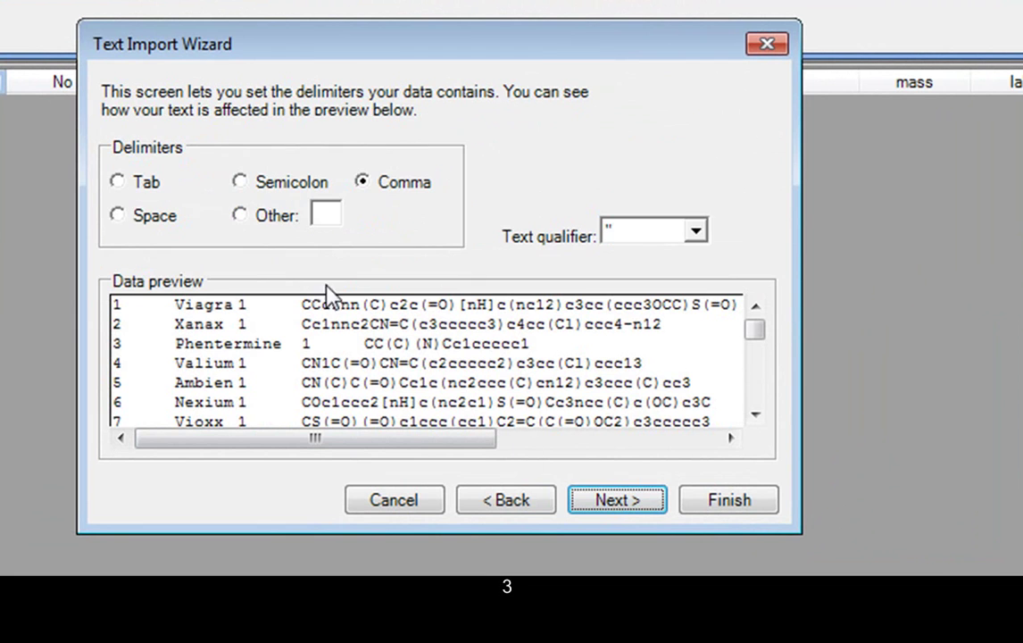
click(119, 182)
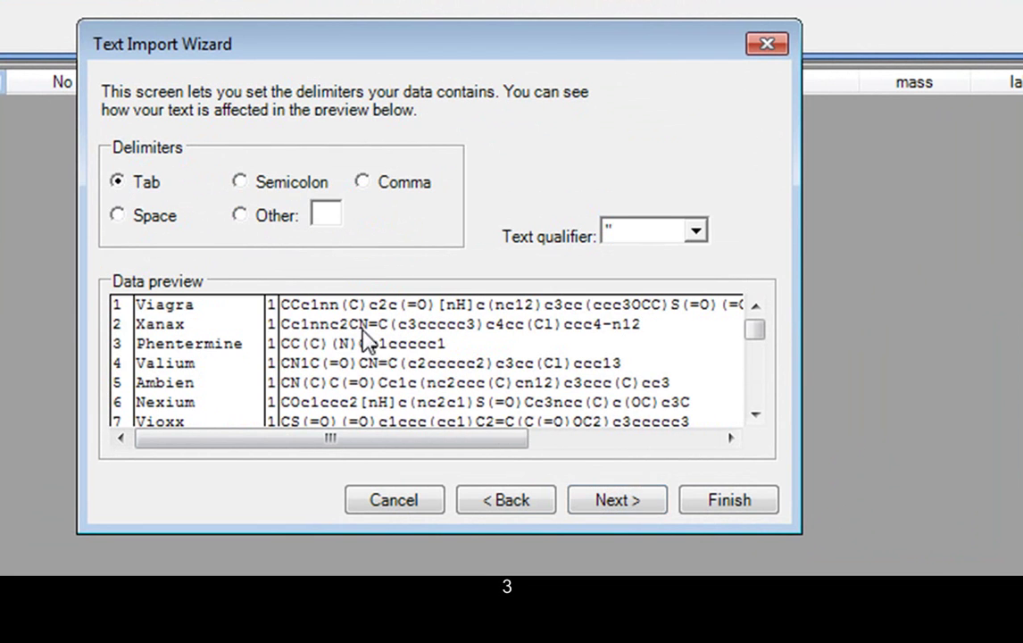
click(650, 505)
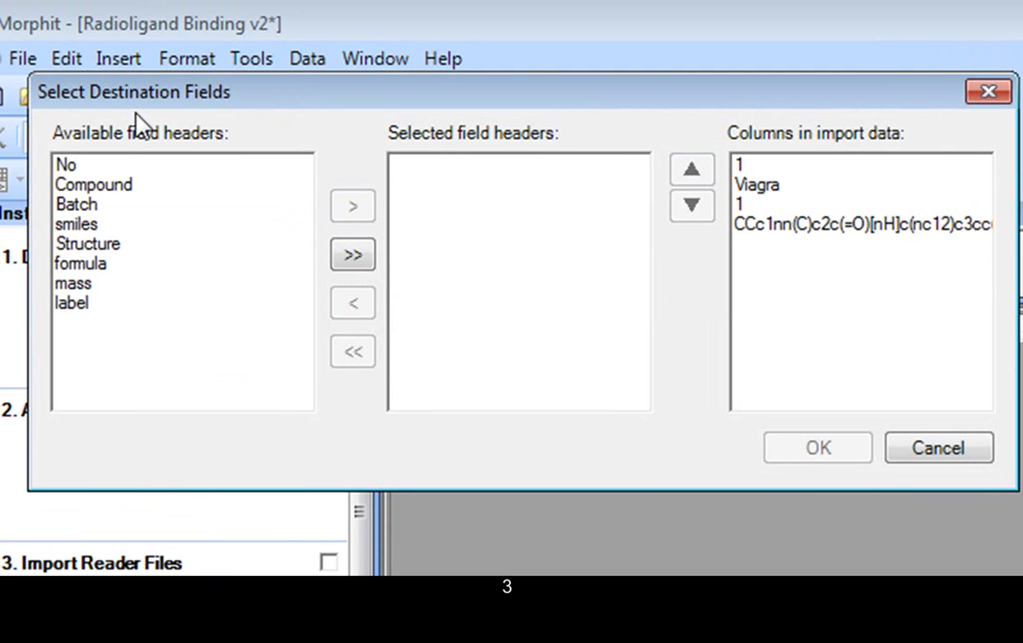
click(72, 168)
double_click(71, 168)
double_click(72, 168)
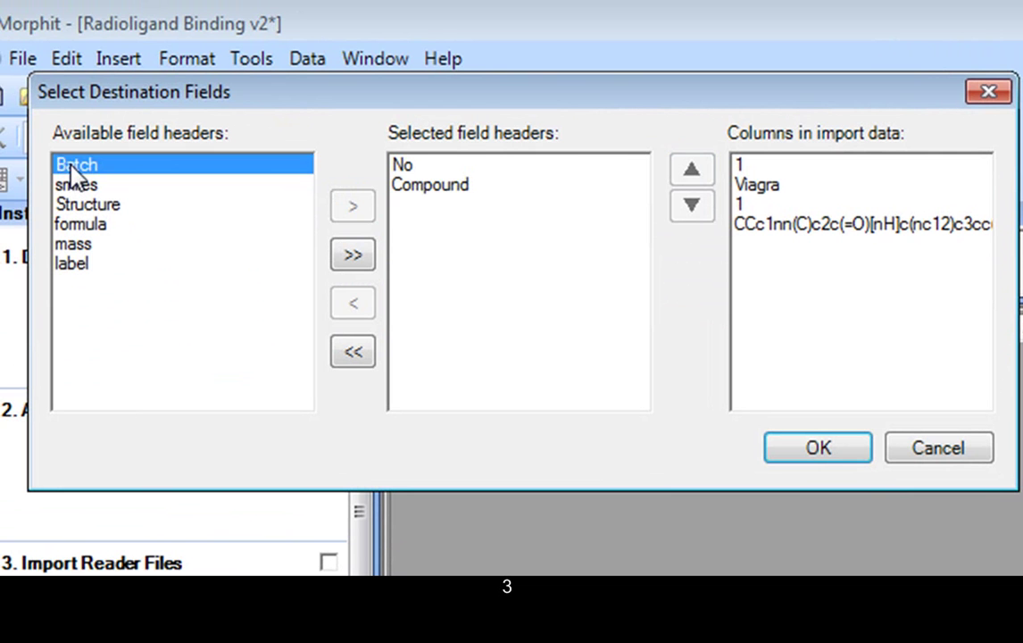
double_click(72, 166)
double_click(71, 166)
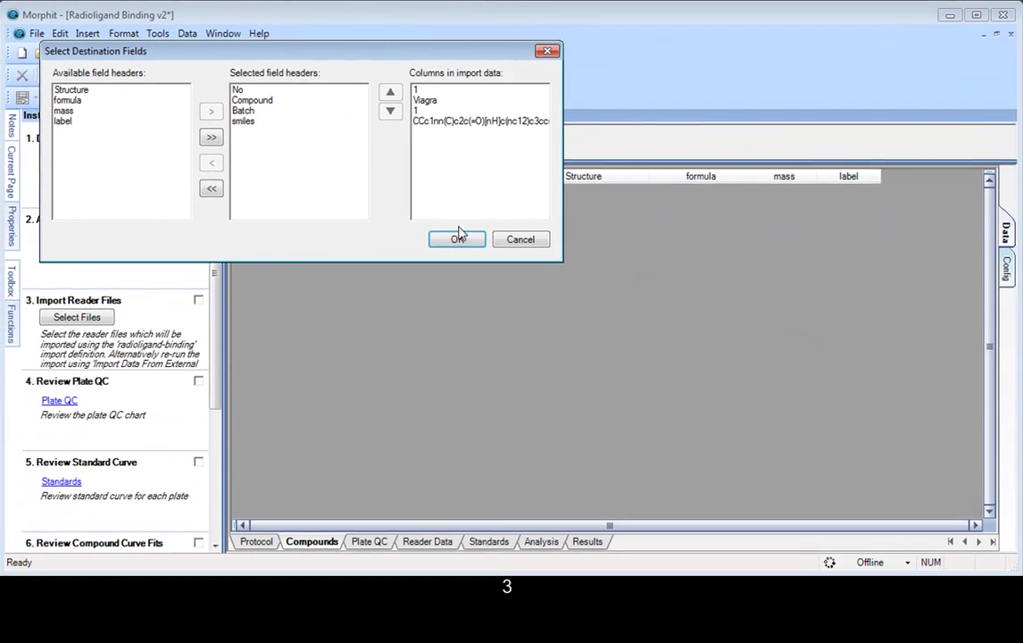
click(459, 237)
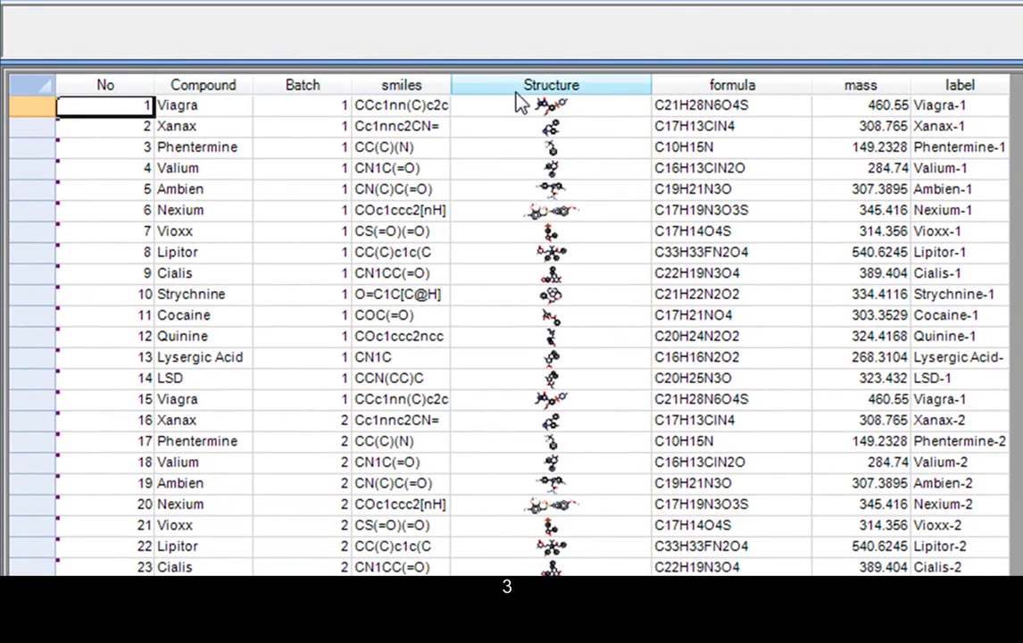
Step: Make row 1 taller to show Viagra's structure and inspect the Structure, formula, mass and label expressions
click(537, 93)
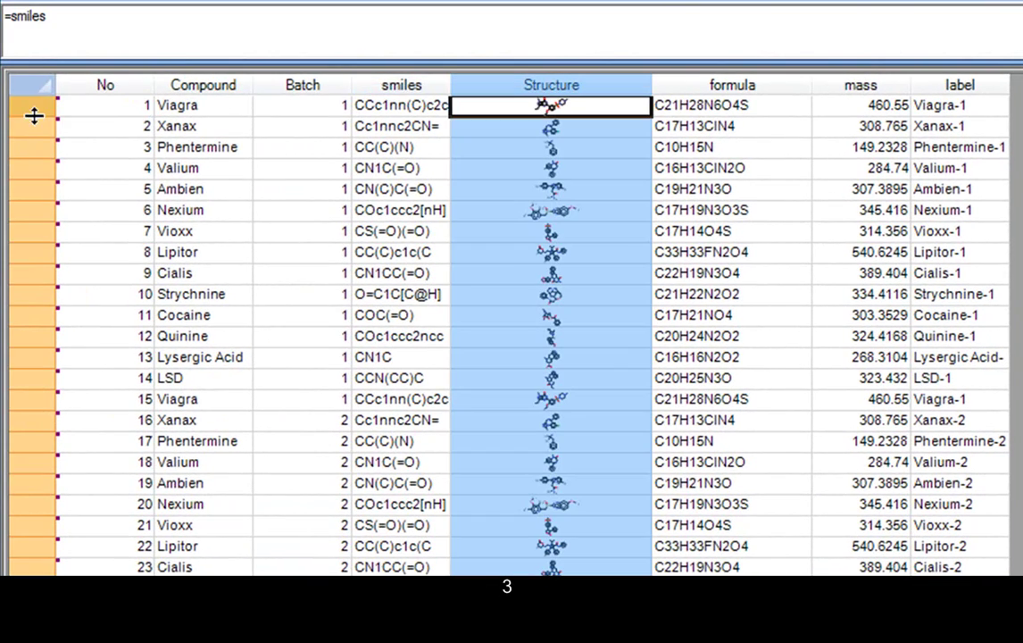
drag(32, 112, 43, 202)
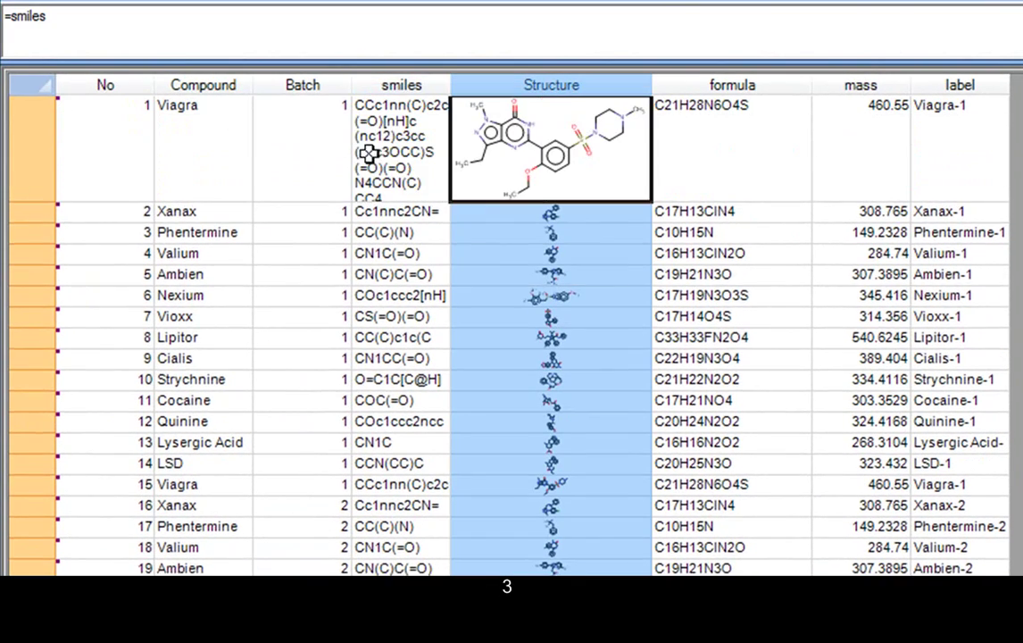
click(741, 87)
click(857, 87)
click(955, 86)
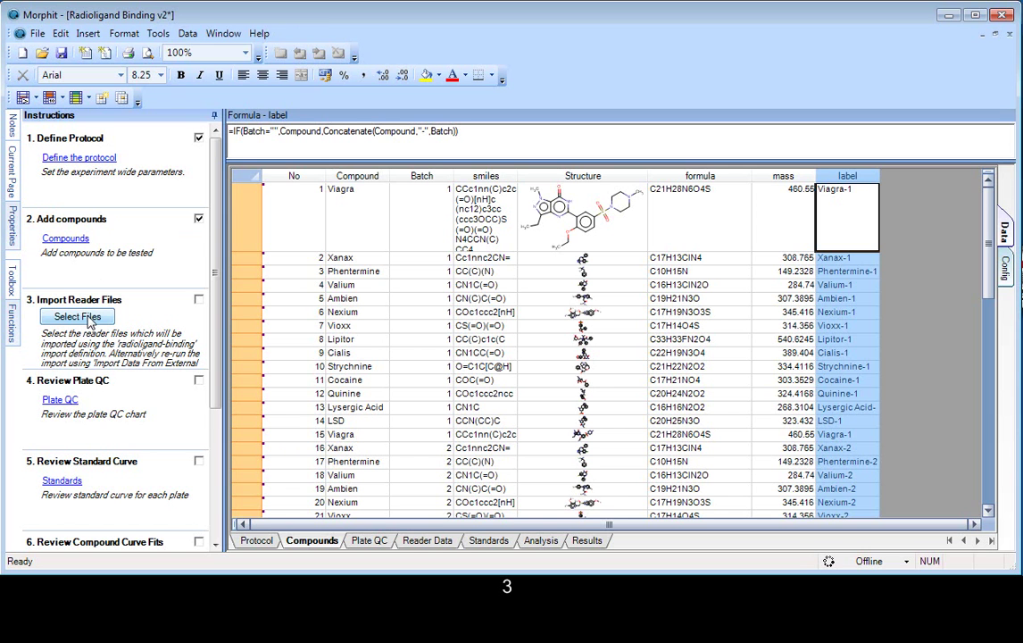
Step: Begin selecting reader files, expanding Morphit Templates > Biology down to the binding data folder
click(78, 316)
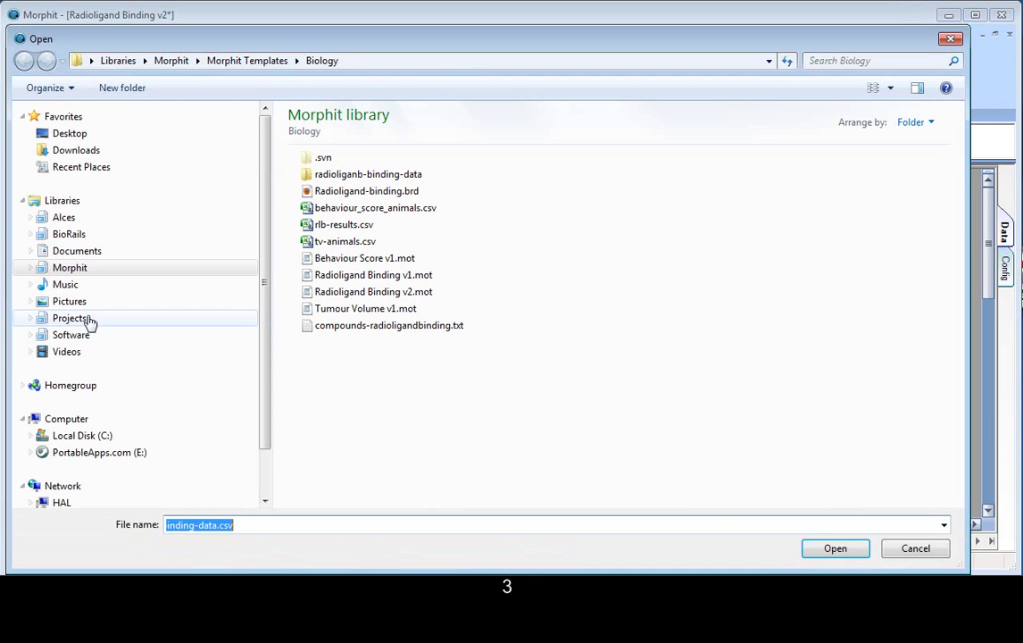
click(30, 268)
click(39, 335)
click(48, 369)
click(56, 401)
Step: Import Plate 1 through Plate 10 radioligandbinding-data.csv from the neg-1-pos-12 folder
click(107, 435)
click(361, 176)
shift+click(365, 325)
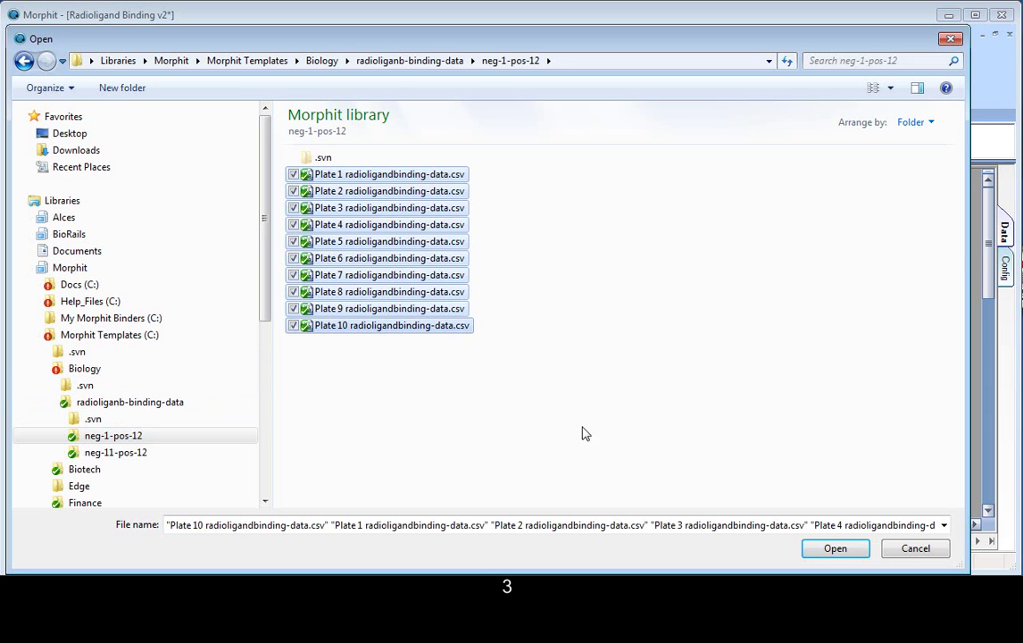
click(848, 548)
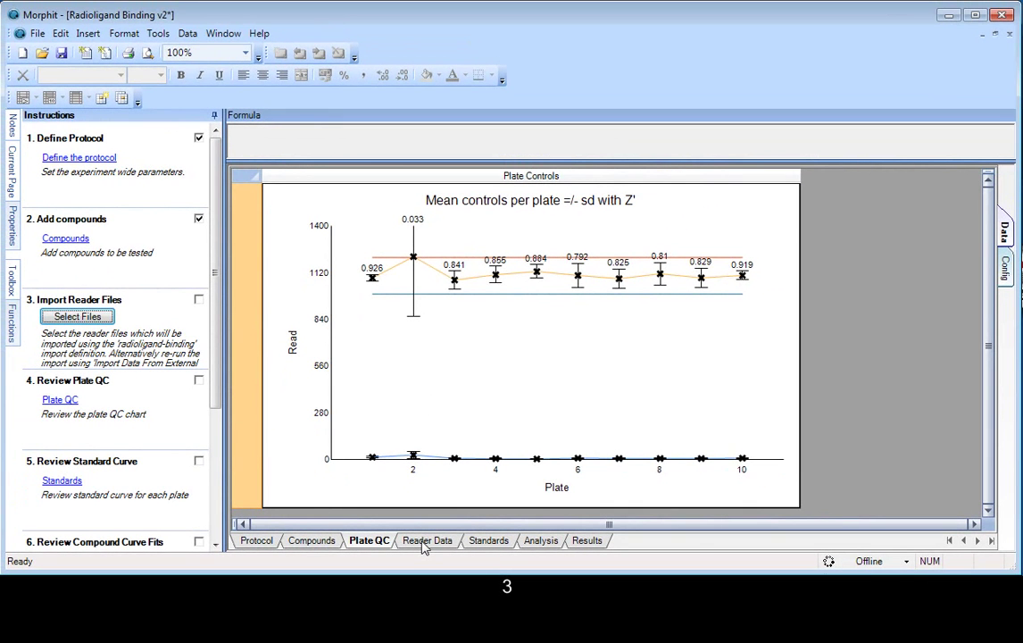
Step: On the Reader Data sheet, select Plate 2's 2100 reading and toggle Knock Out on and back off
click(425, 540)
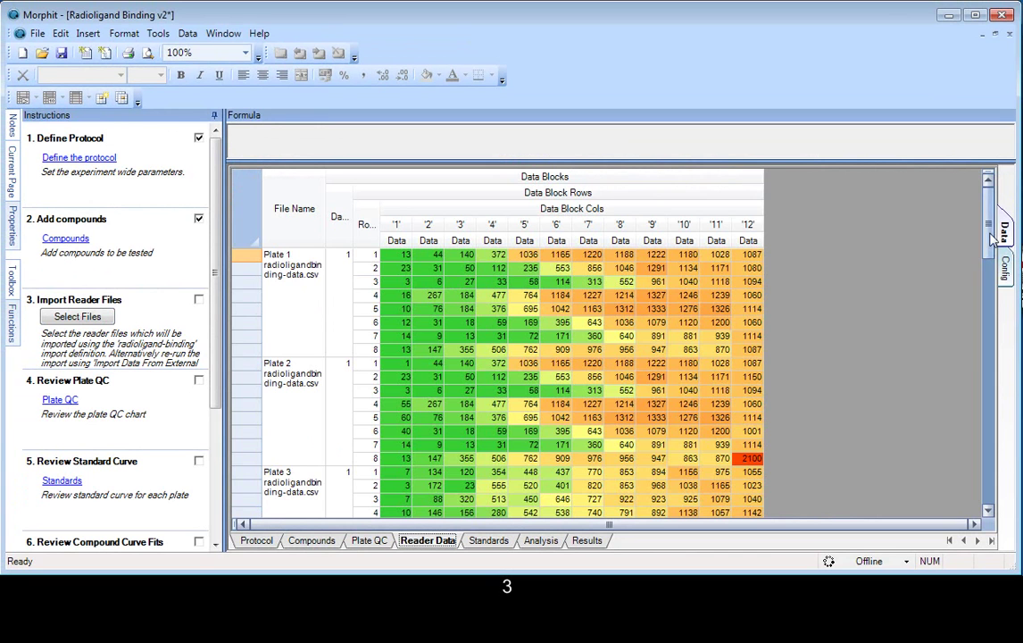
drag(993, 257, 993, 341)
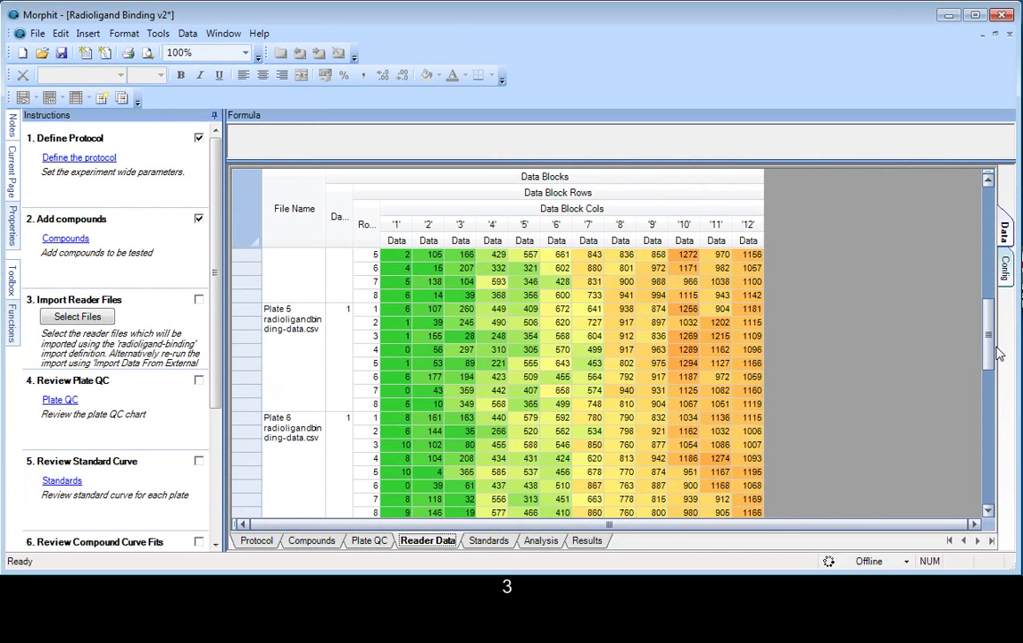
scroll(827, 368, up, 10)
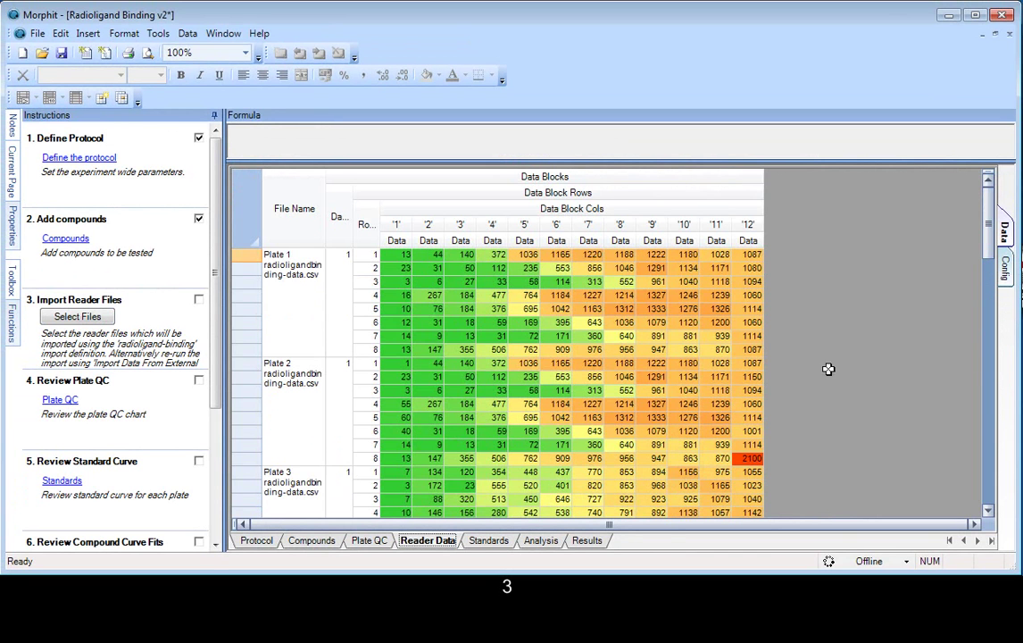
click(749, 457)
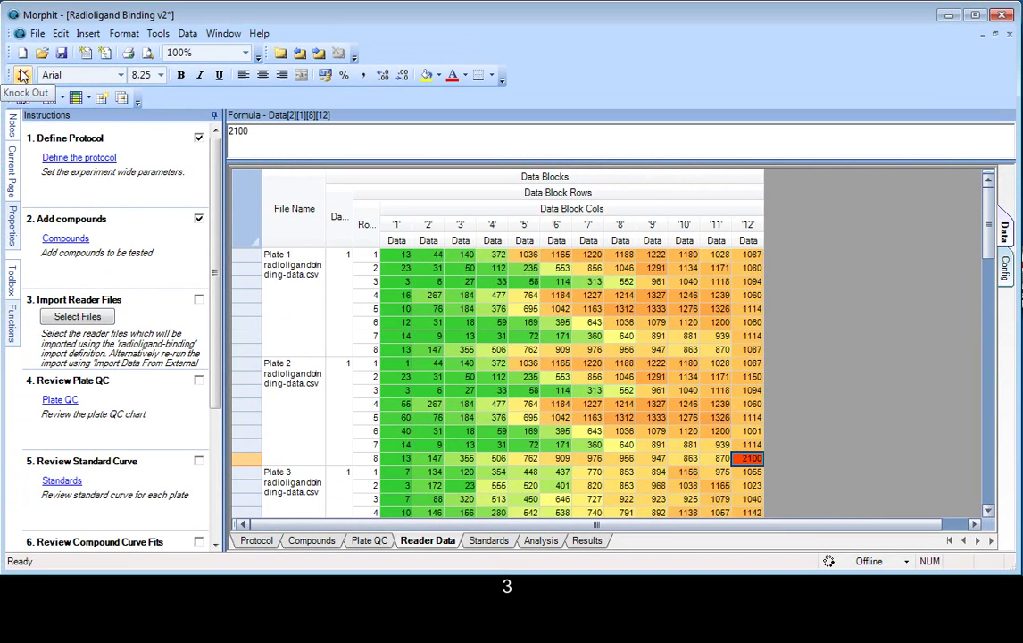
click(23, 77)
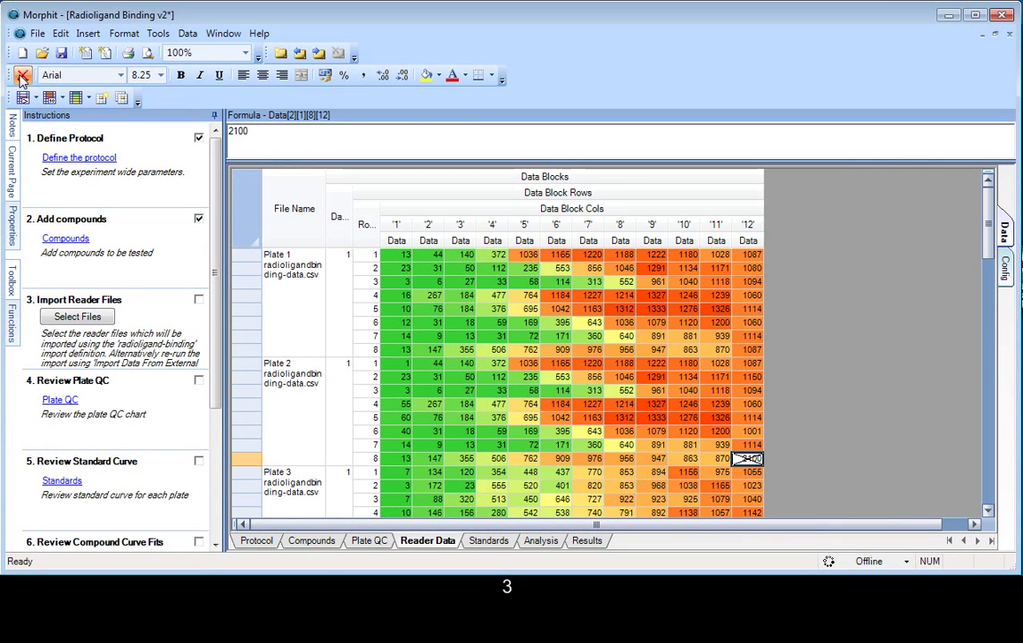
click(22, 77)
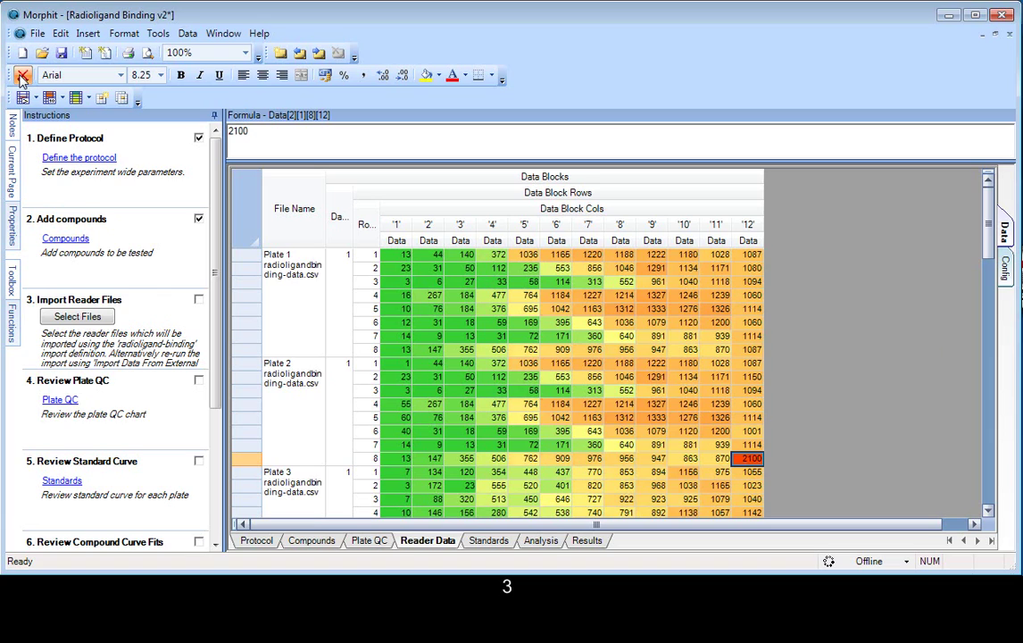
Step: Knock out the 2100 reading, then tick Import Reader Files and Review Plate QC as done
click(23, 77)
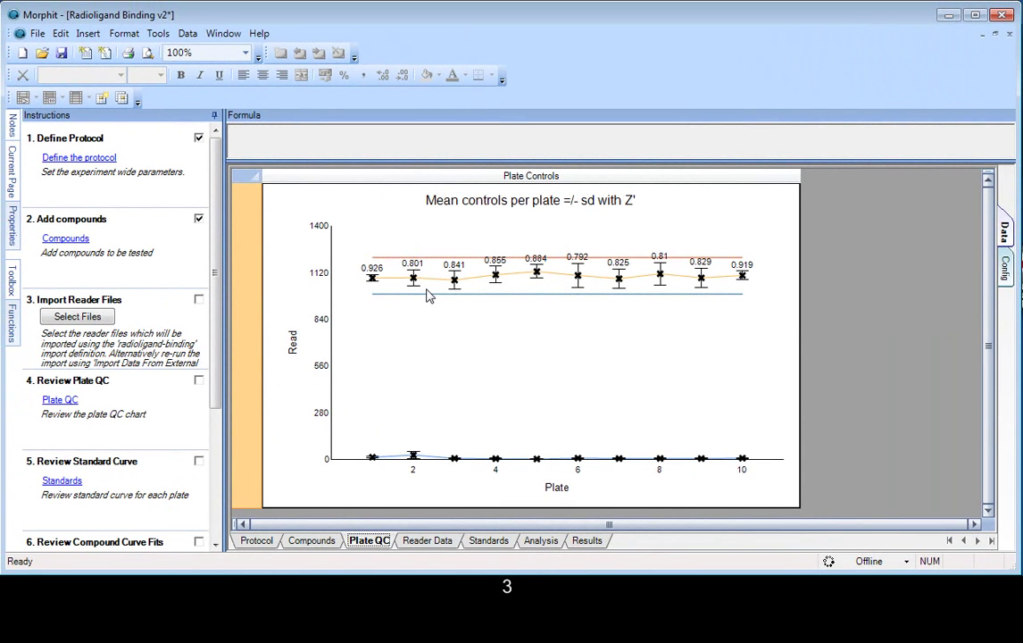
click(199, 301)
click(199, 380)
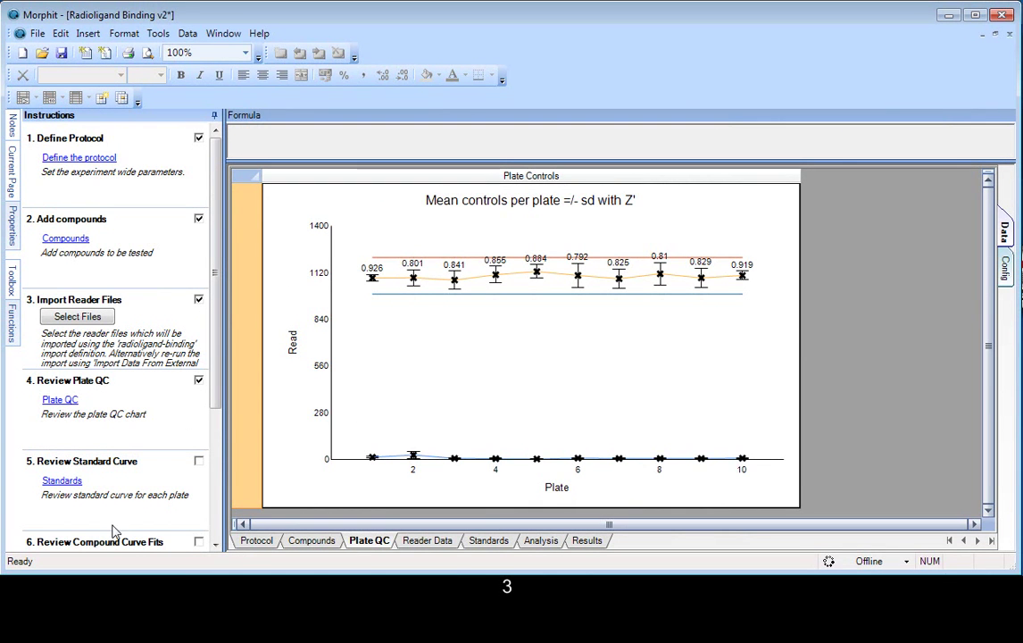
Step: Open the Standards sheet and exclude the -11.5 point from Plate 1's standard curve fit
click(68, 483)
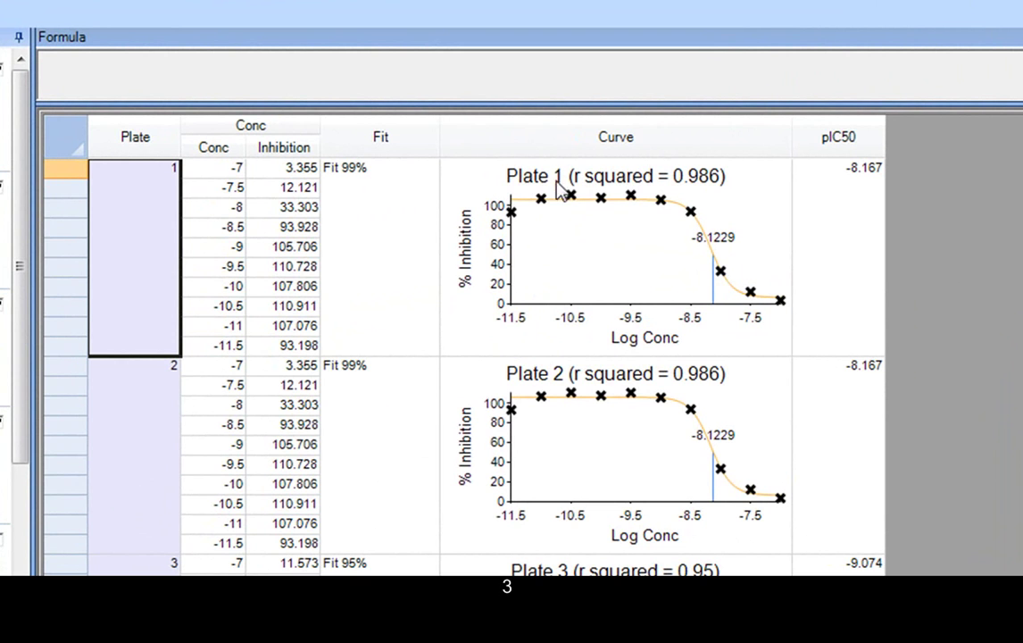
click(530, 230)
click(514, 214)
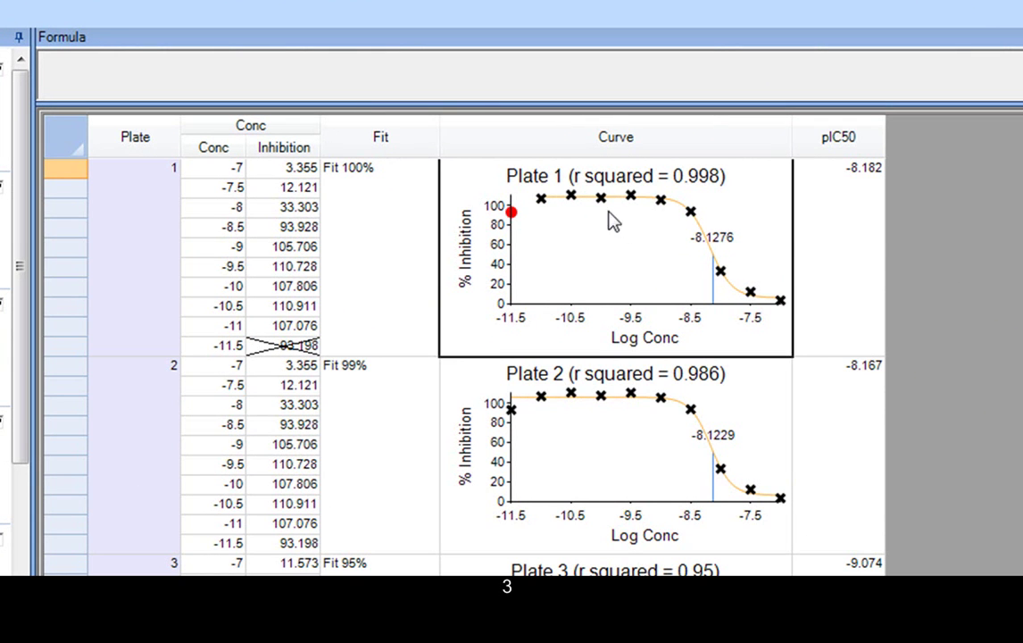
Step: Review the Fit column's Curve Fit settings without changes and tick Review Standard Curve as done
click(413, 152)
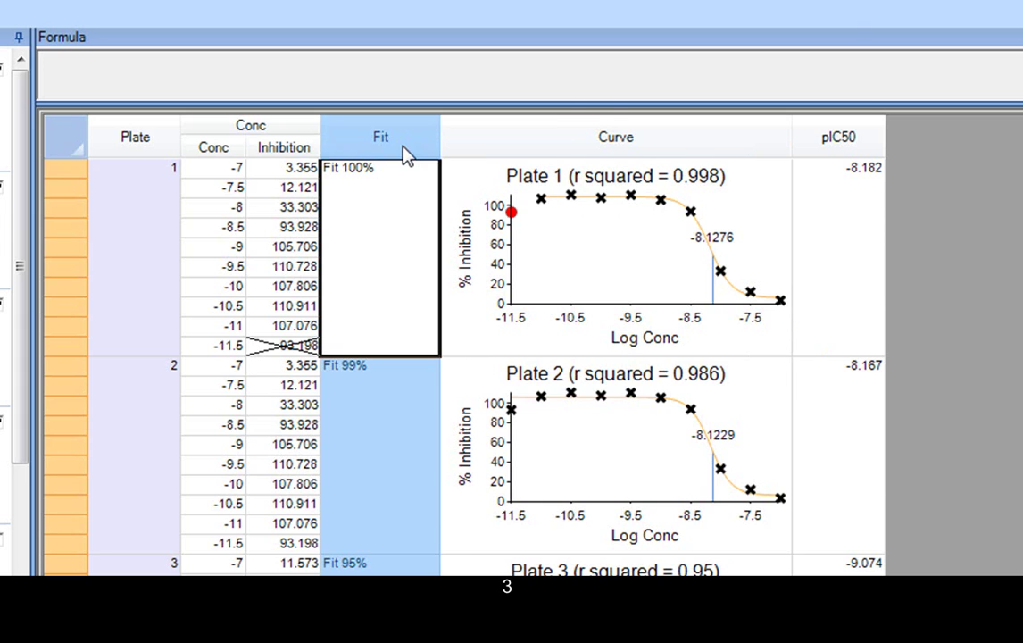
double_click(406, 153)
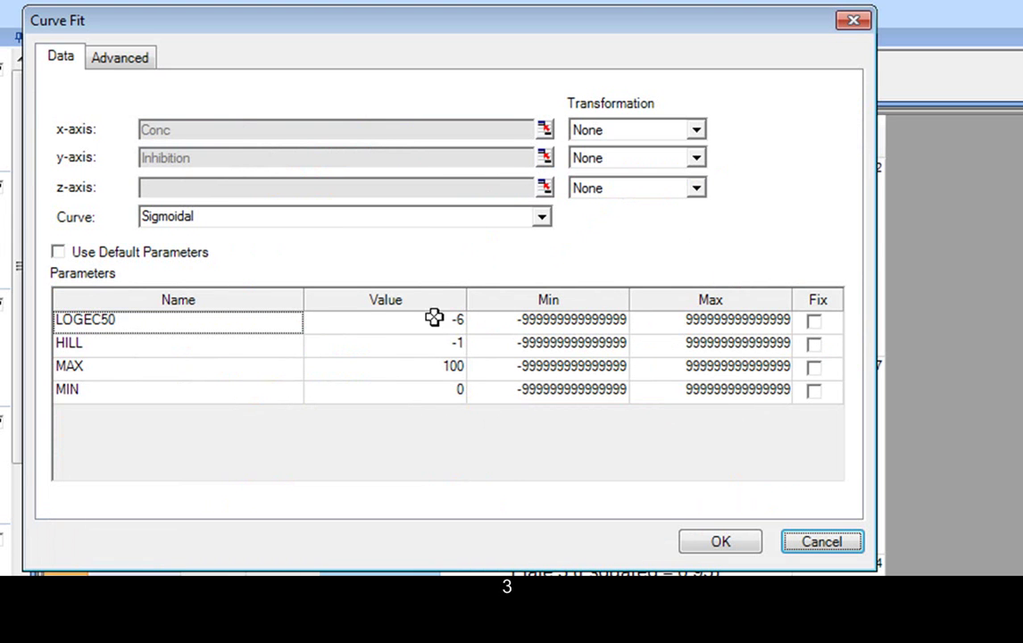
click(854, 22)
click(424, 256)
click(428, 254)
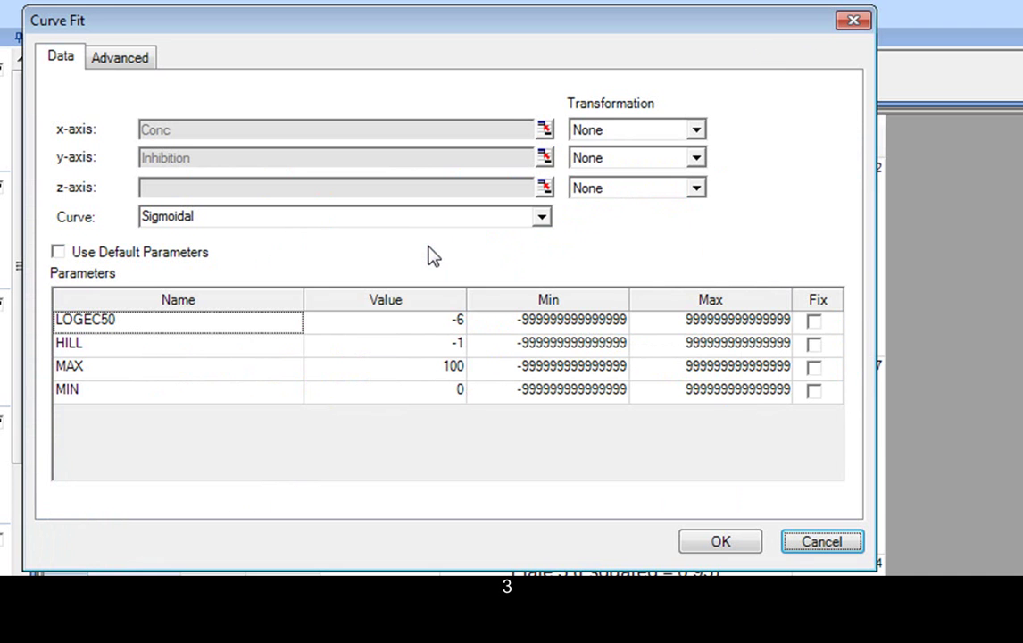
click(853, 20)
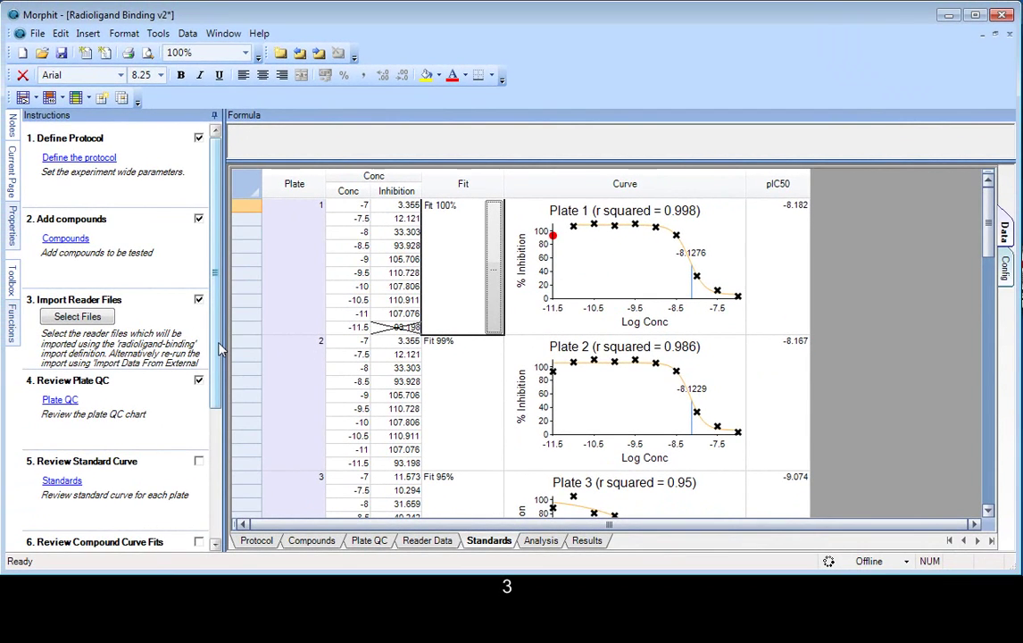
drag(221, 350, 221, 403)
click(198, 357)
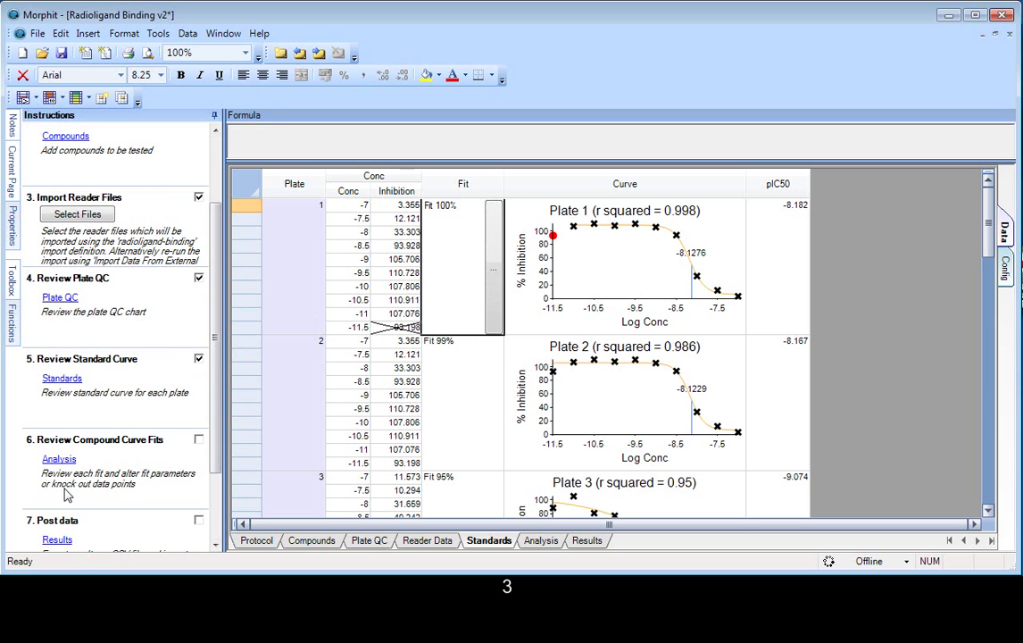
Step: Knock out Viagra-1's outlying 117 reading at -8.5 so its fit reaches r² 0.999
click(58, 460)
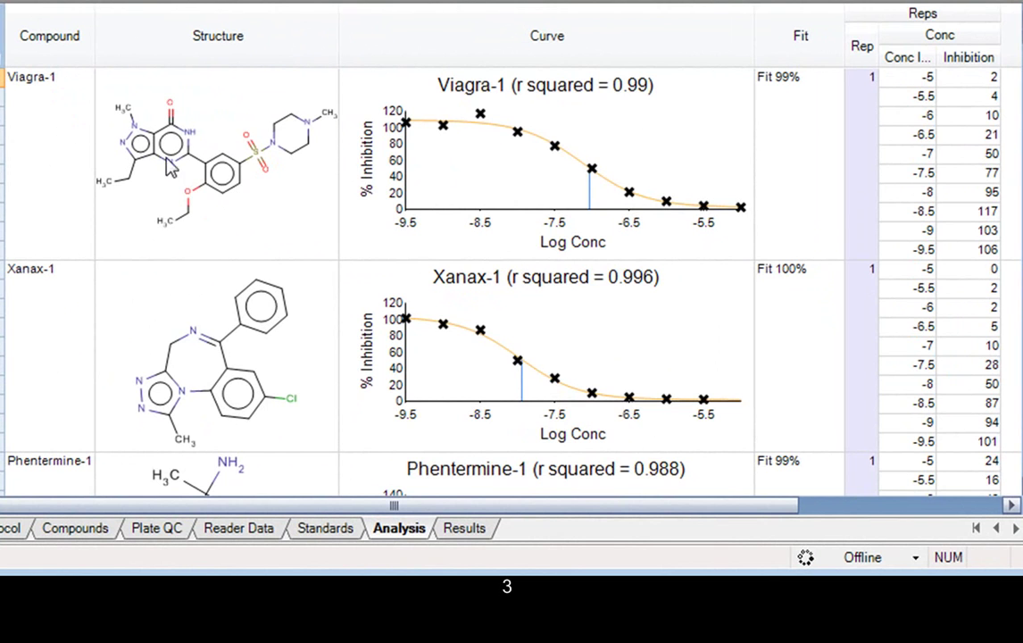
click(481, 119)
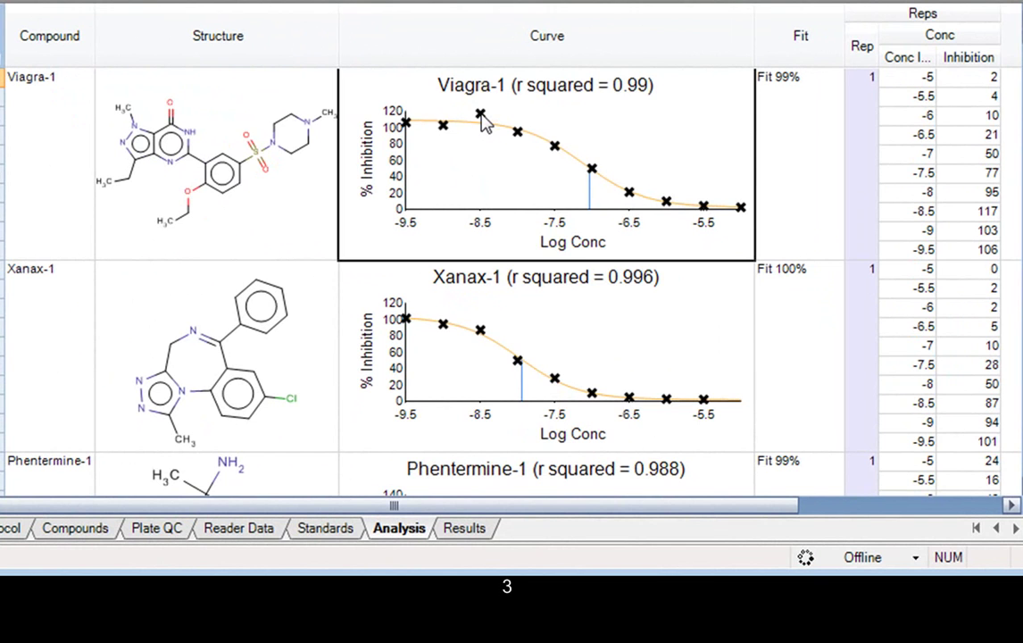
click(481, 119)
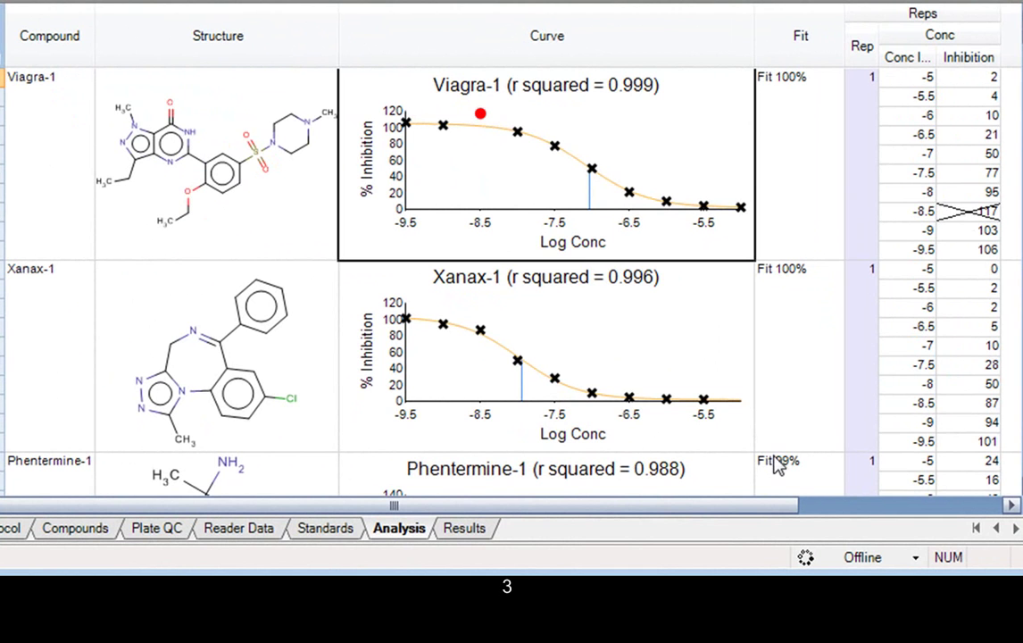
drag(767, 507, 927, 507)
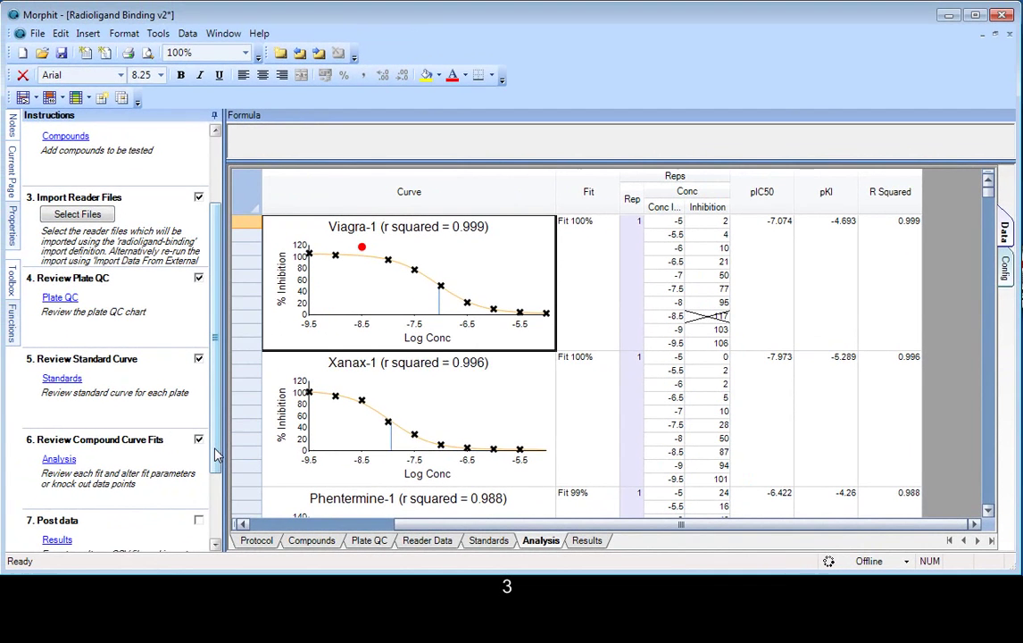
scroll(217, 504, down, 2)
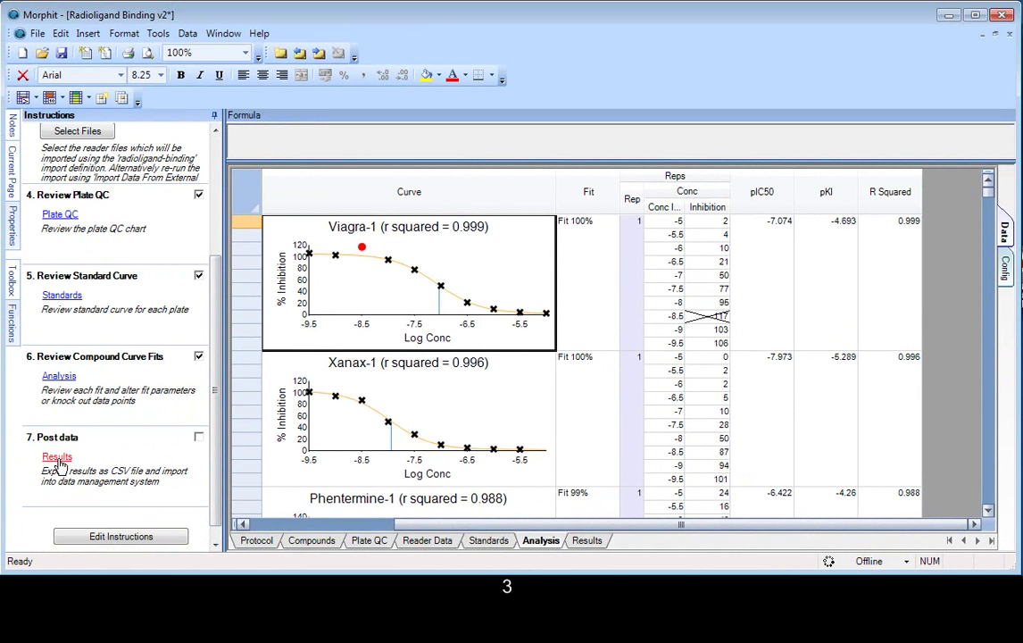
Step: On the Results sheet, inspect the formulas behind the Comment, compound name and Valium-1 R Squared cells
click(57, 459)
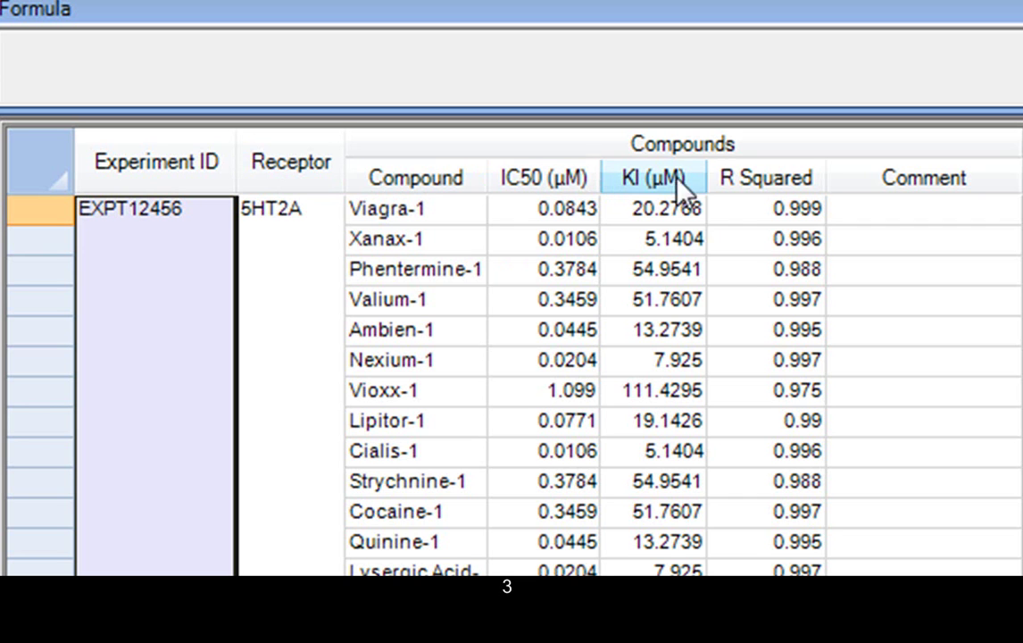
click(902, 183)
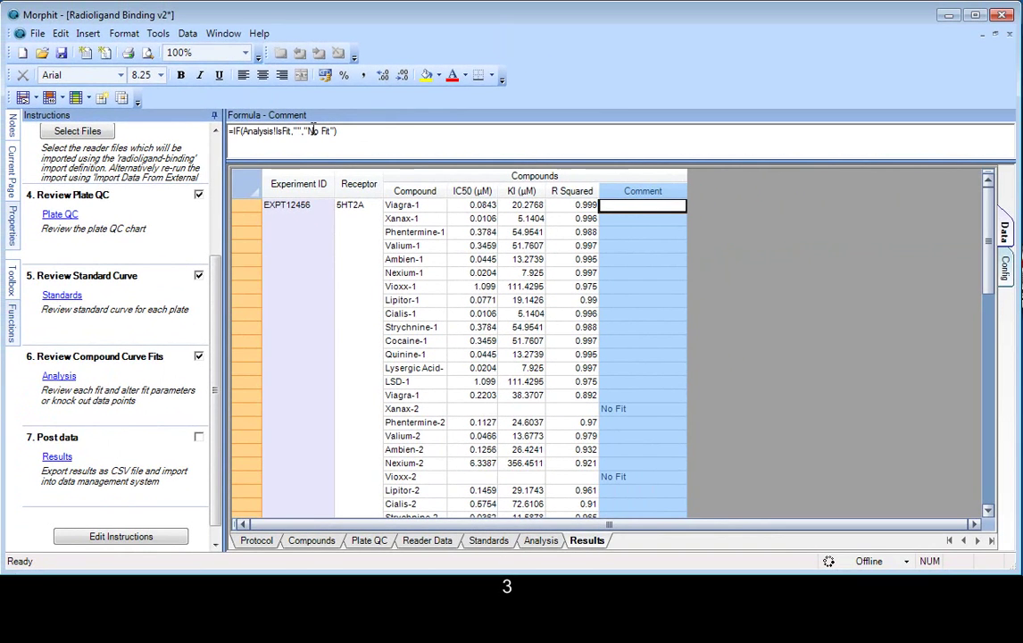
click(393, 246)
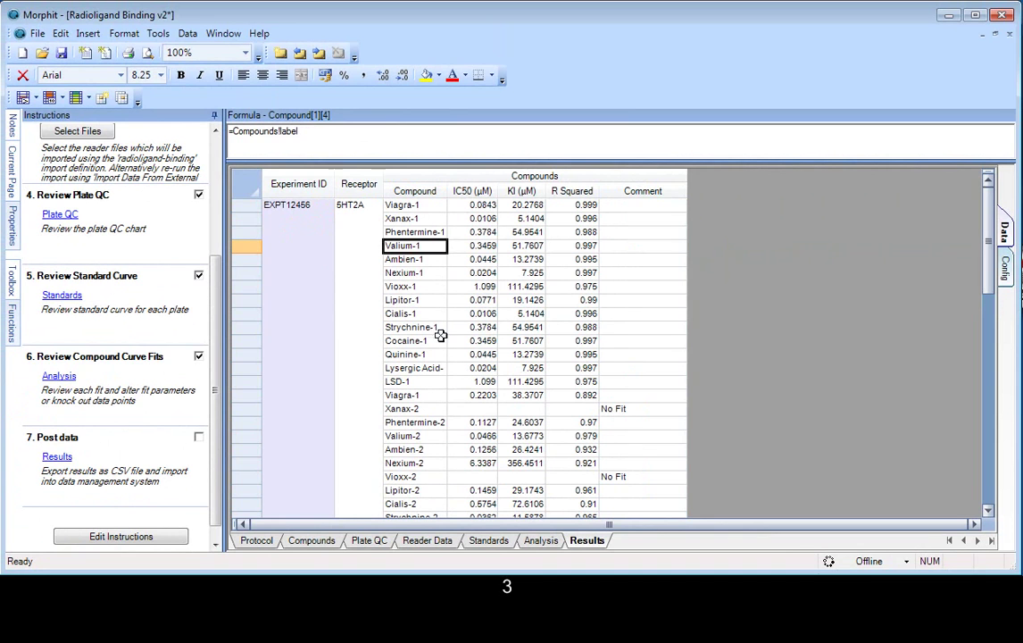
drag(522, 245, 586, 246)
click(577, 248)
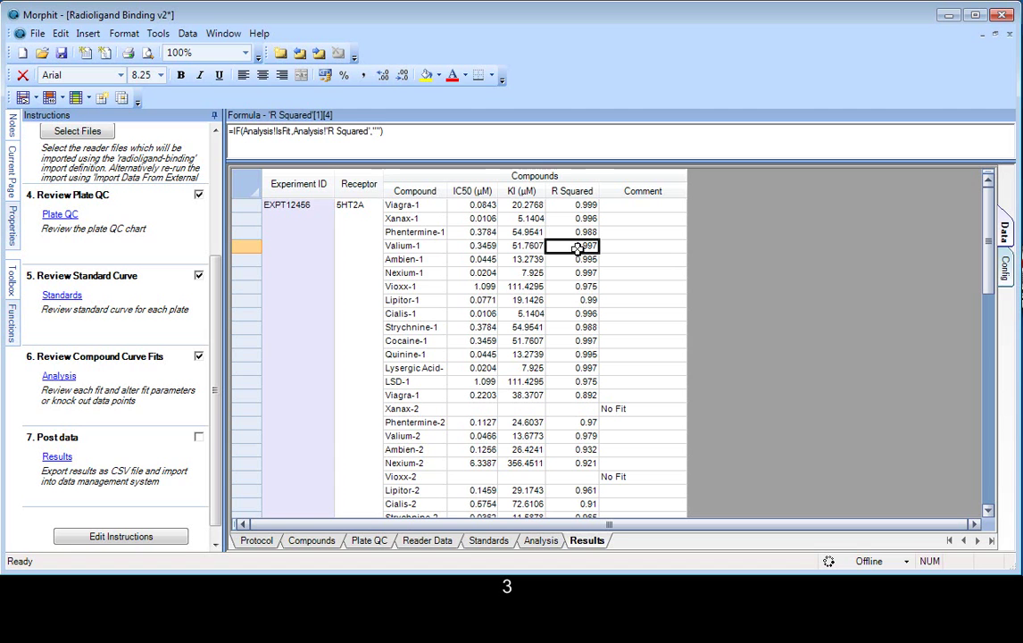
click(40, 36)
Step: Export the results to the Desktop as EXPTRLB001.csv
click(63, 169)
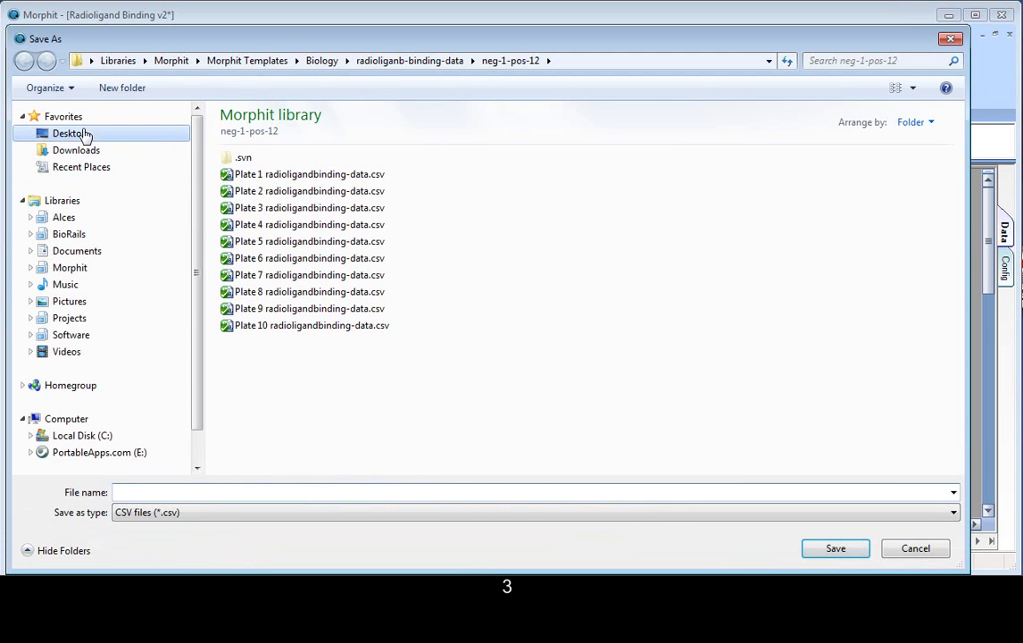
click(69, 132)
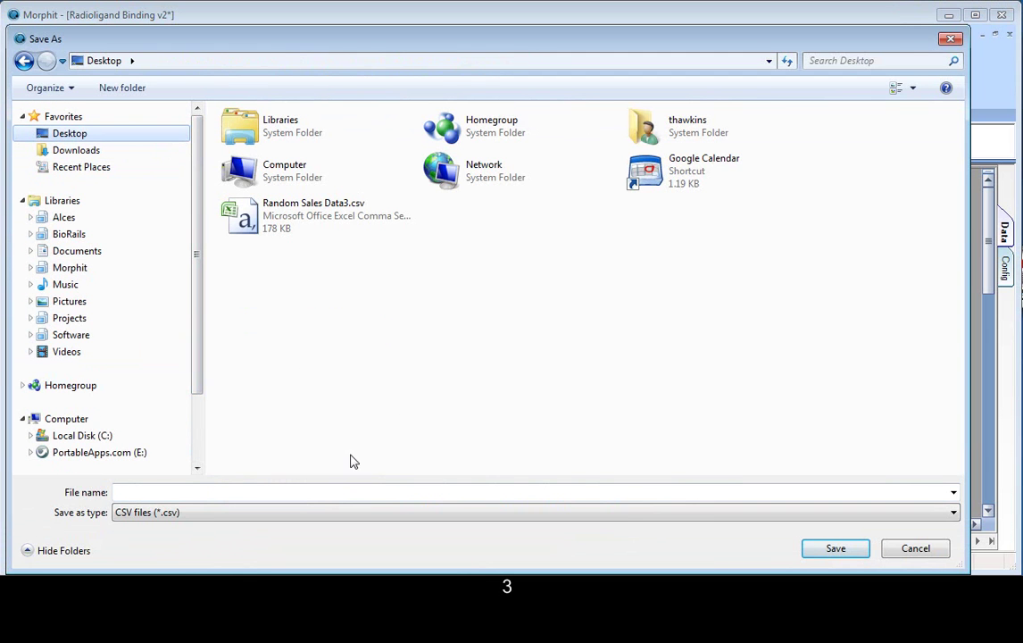
click(201, 493)
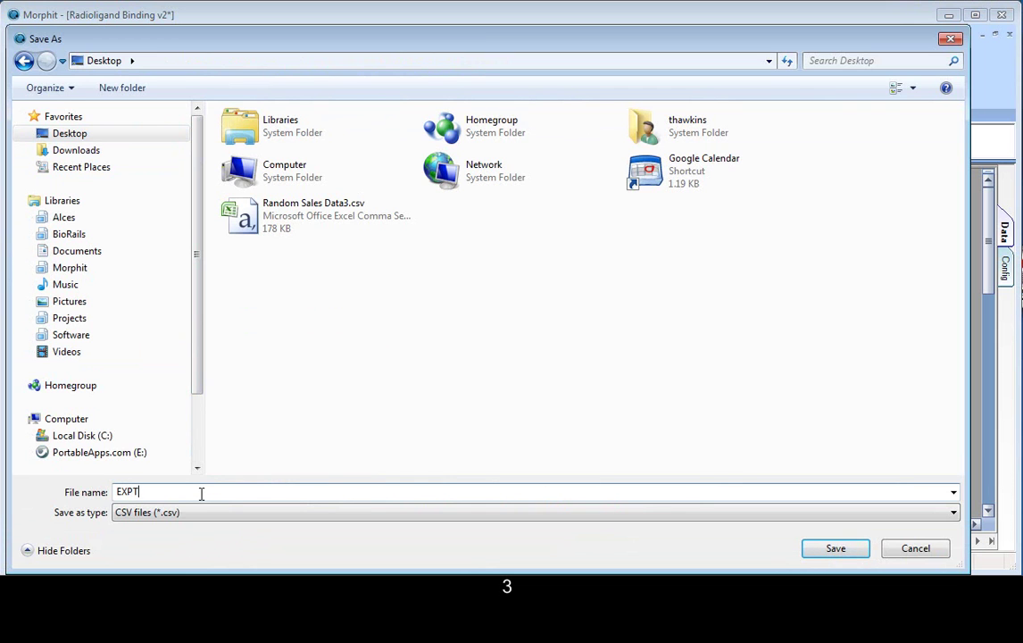
text(EXPTRLB001.csv)
key(Return)
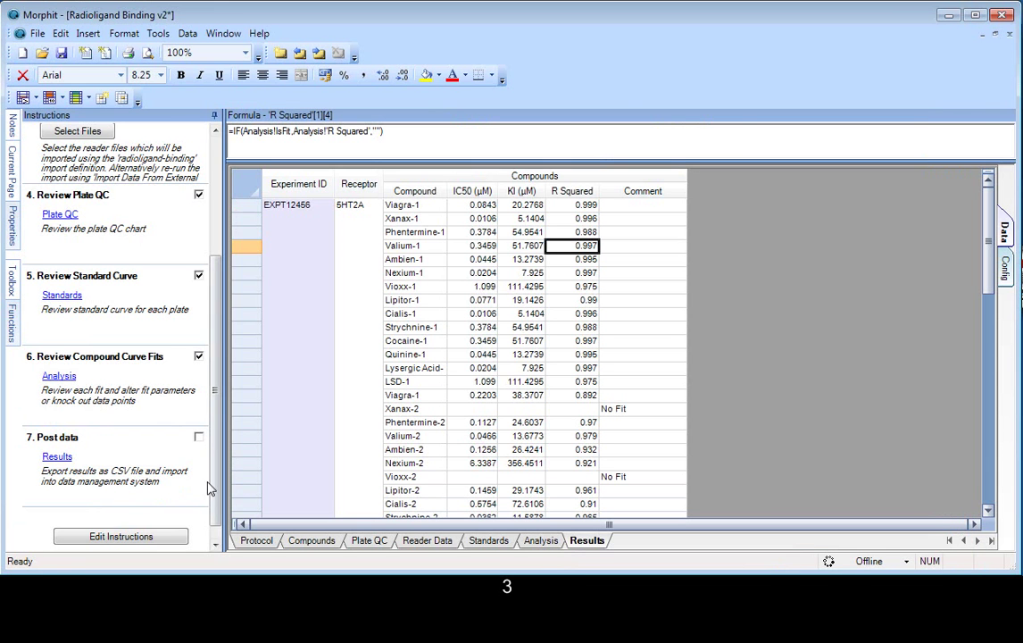
Step: Save the binder to the Desktop under its existing name, Radioligand Binding v2.mor
click(61, 53)
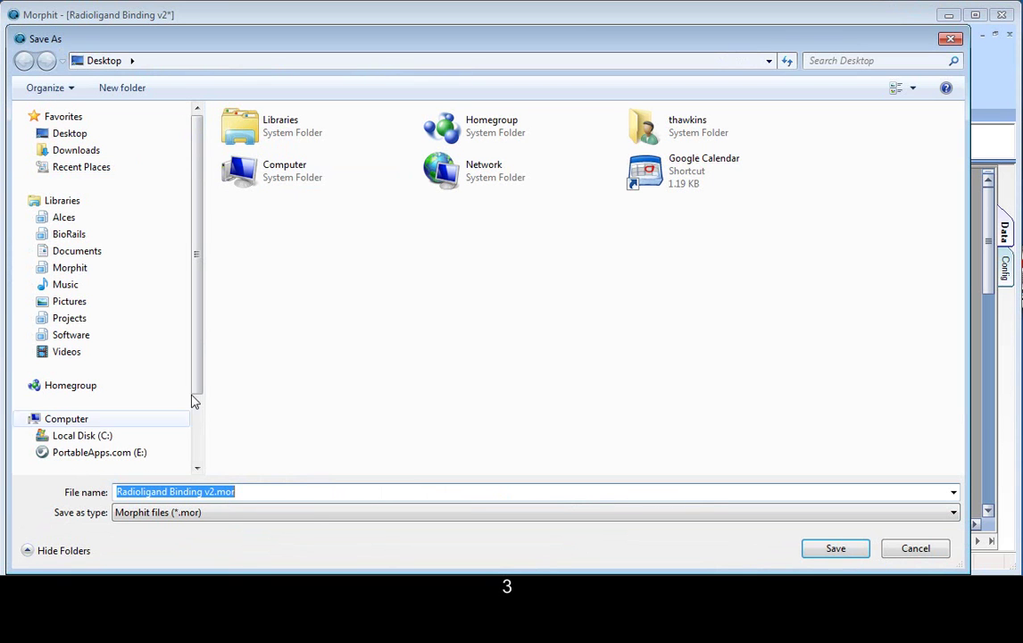
click(838, 548)
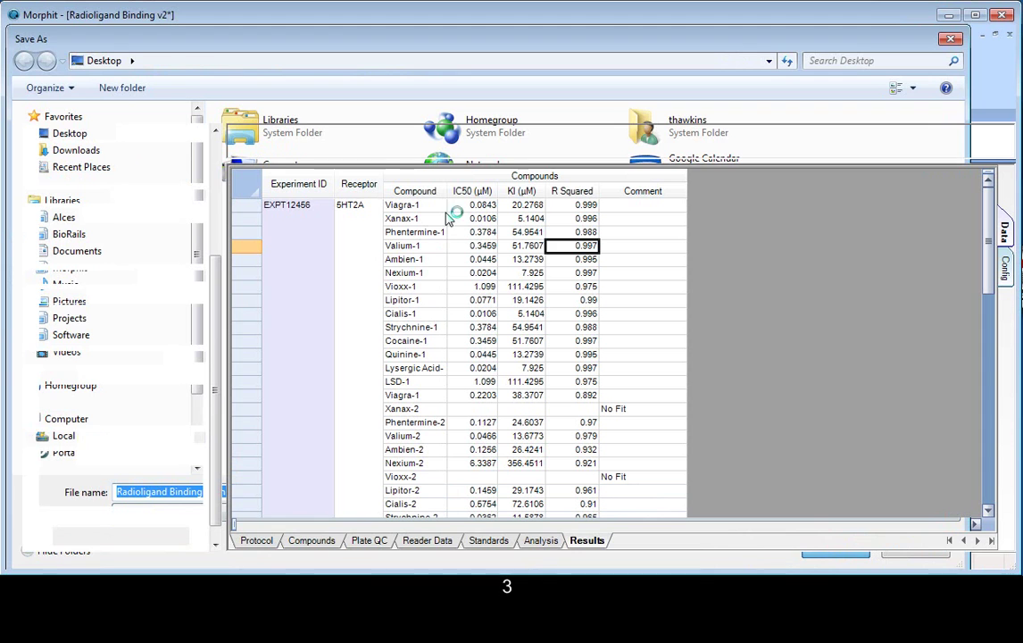
key(Left)
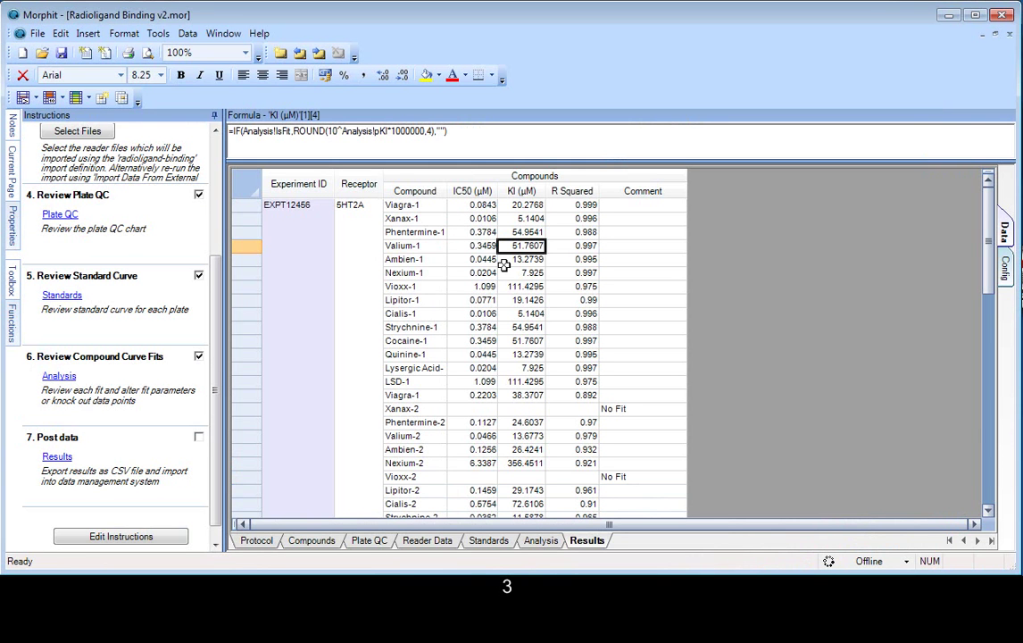